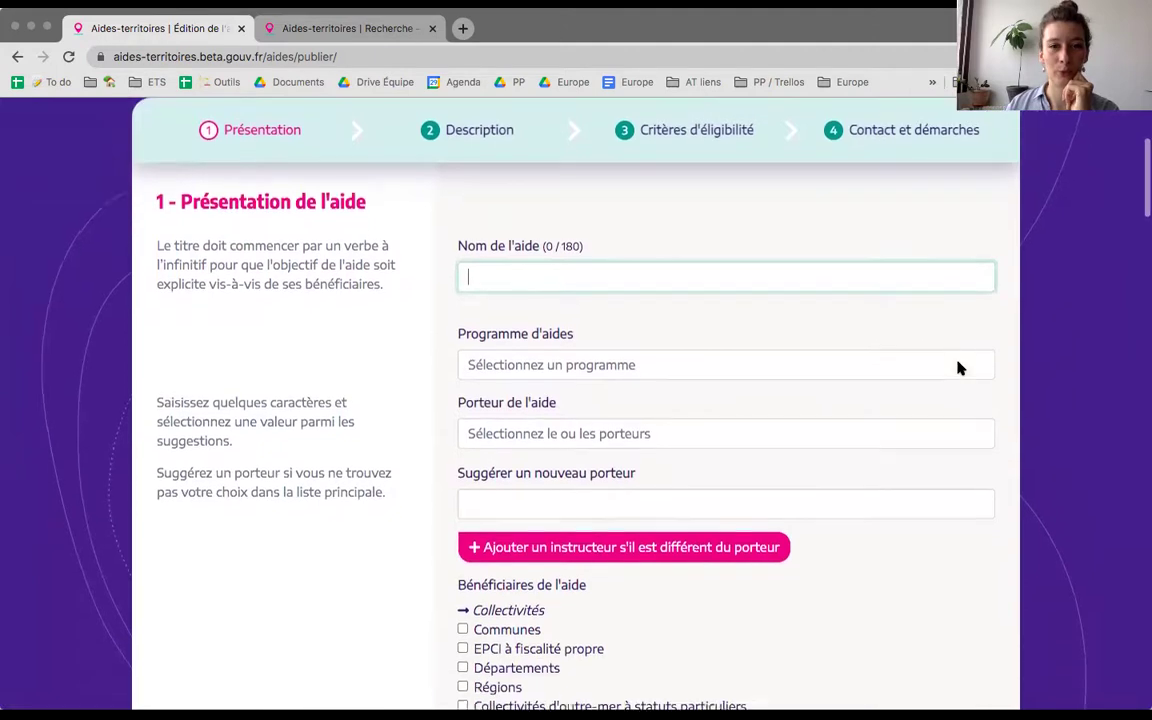
Search the Programme d'aides suggestions for "lead" and check how the Porteur de l'aide field is filled in, without selecting anything
{"action": "left_click", "coordinate": [958, 362]}
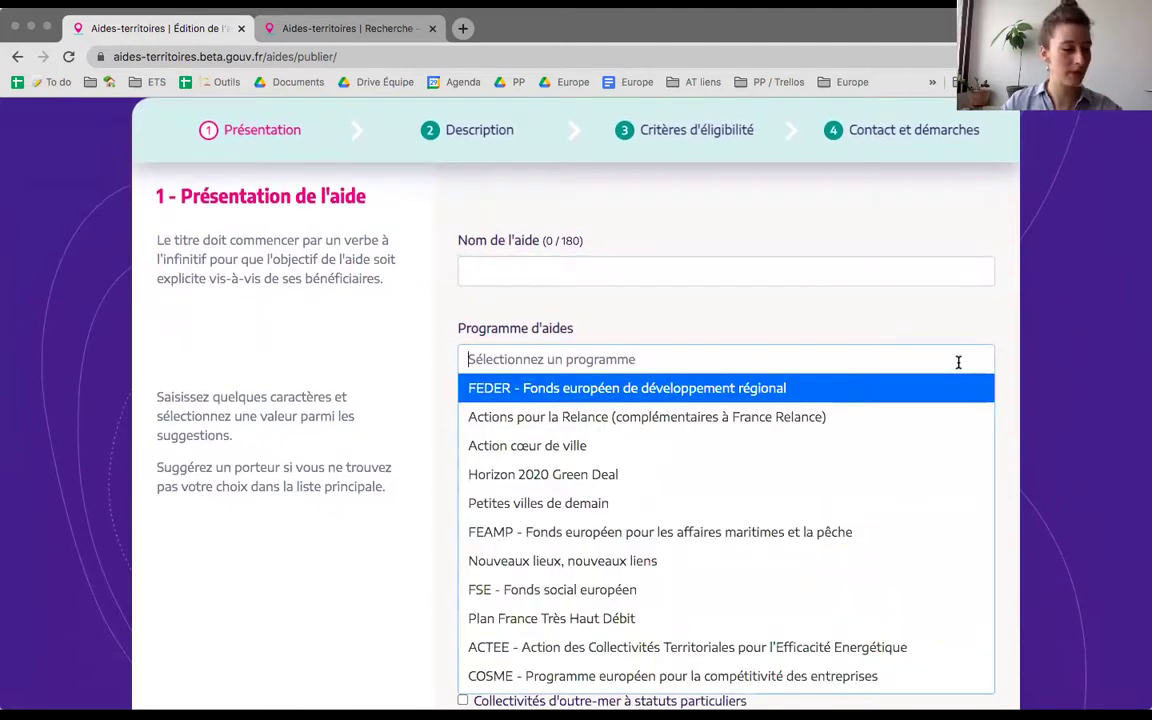
{"action": "type", "text": "lead"}
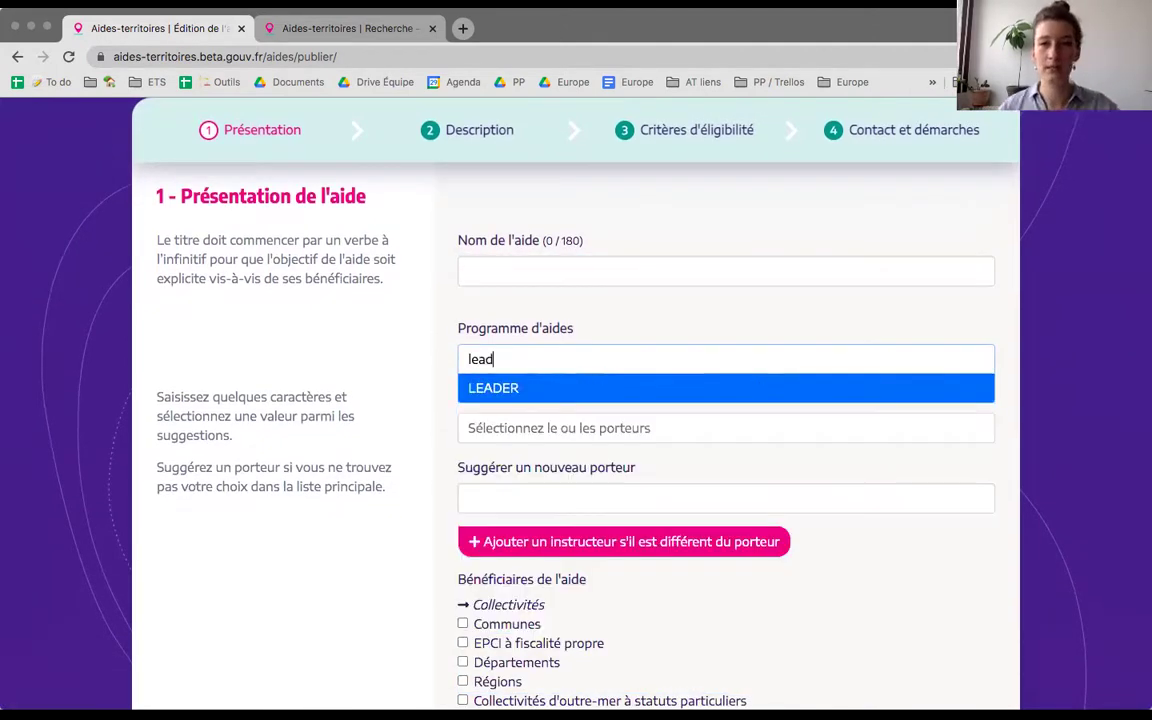
{"action": "left_click", "coordinate": [1068, 357]}
{"action": "left_click", "coordinate": [774, 426]}
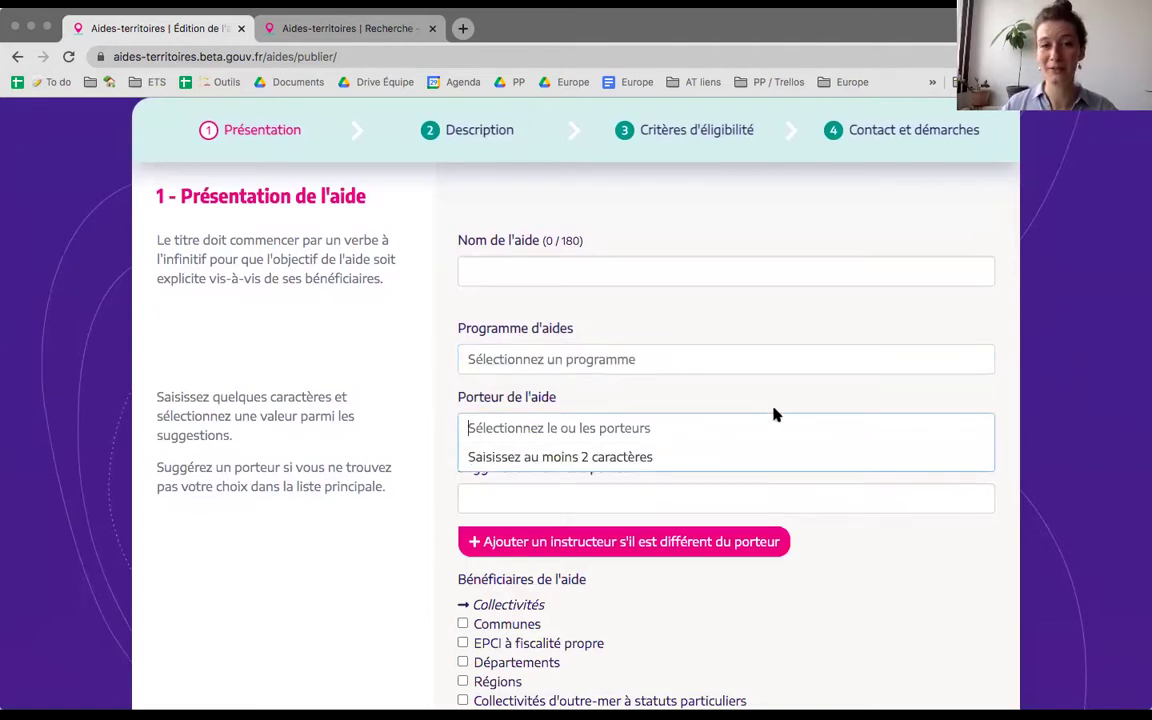
{"action": "left_click", "coordinate": [769, 404]}
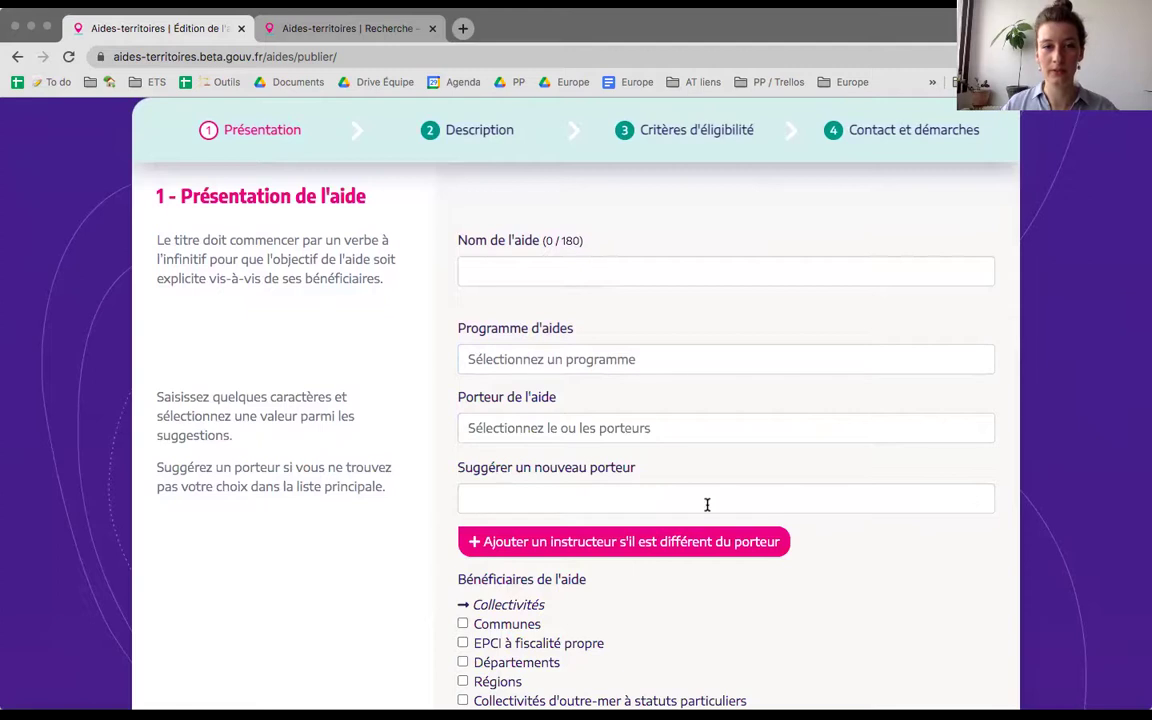
Review the form's instructor option, beneficiaries, aid types, call-for-projects checkbox, full description and project example fields
{"action": "scroll", "coordinate": [707, 505], "scroll_direction": "down", "scroll_amount": 2}
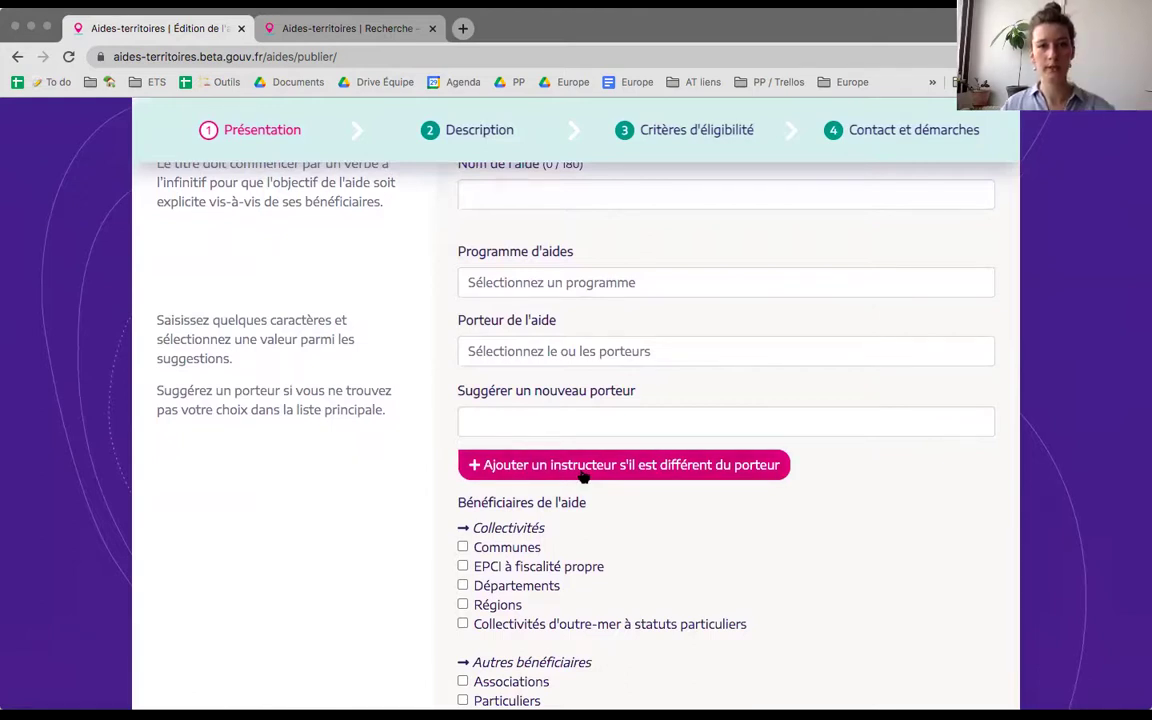
{"action": "scroll", "coordinate": [583, 478], "scroll_direction": "down", "scroll_amount": 3}
{"action": "scroll", "coordinate": [797, 437], "scroll_direction": "down", "scroll_amount": 3}
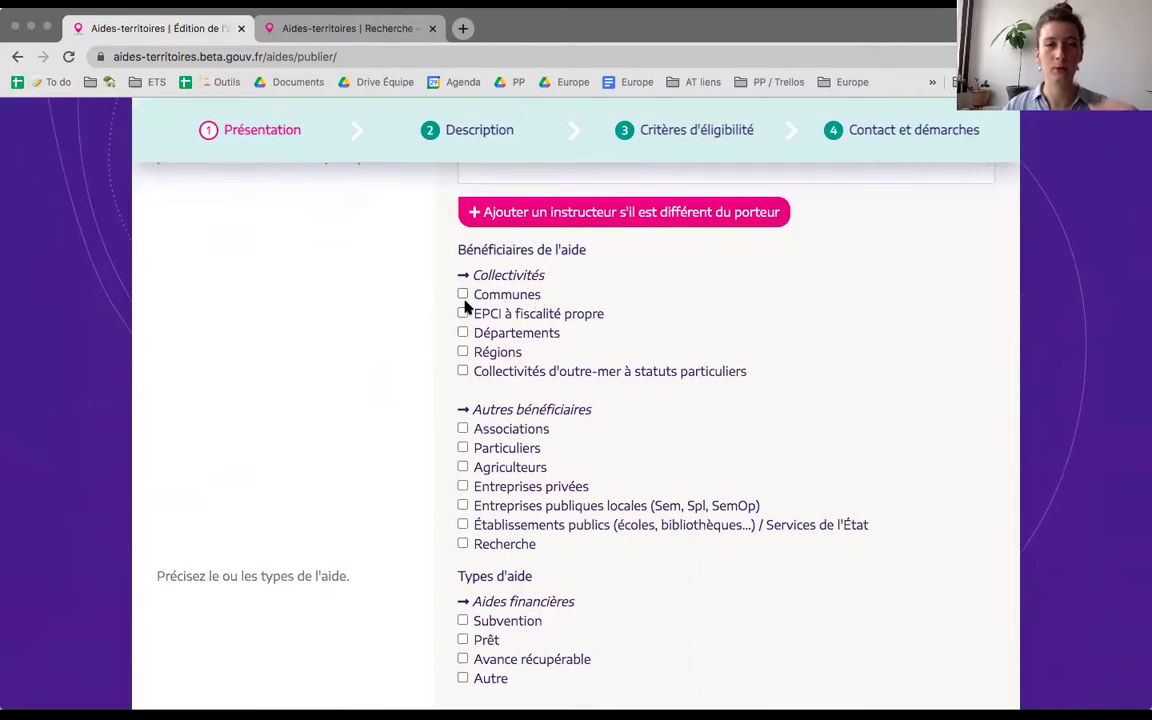
{"action": "scroll", "coordinate": [810, 452], "scroll_direction": "down", "scroll_amount": 2}
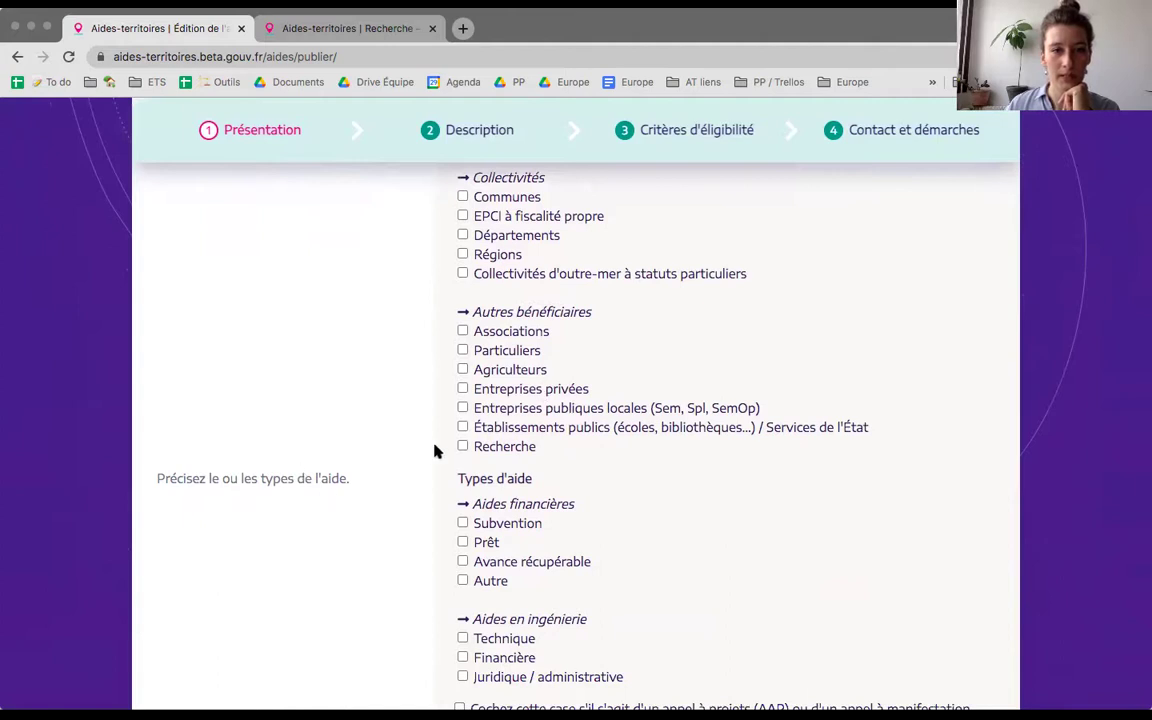
{"action": "scroll", "coordinate": [437, 450], "scroll_direction": "down", "scroll_amount": 3}
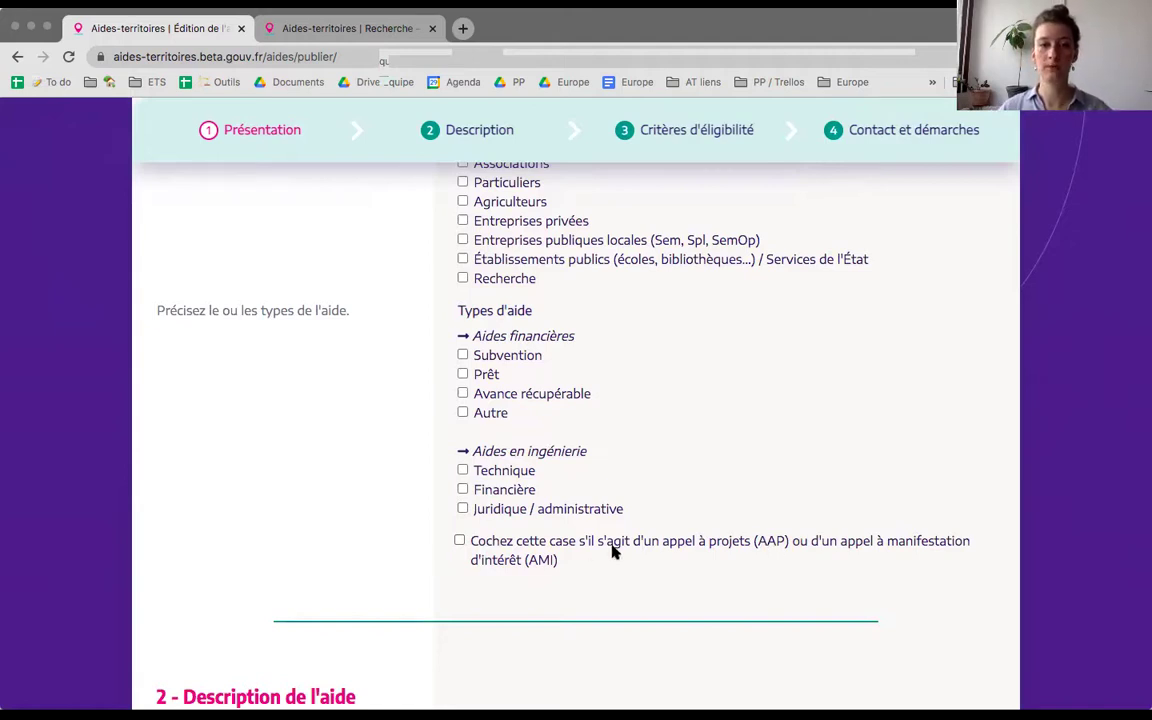
{"action": "scroll", "coordinate": [614, 551], "scroll_direction": "down", "scroll_amount": 6}
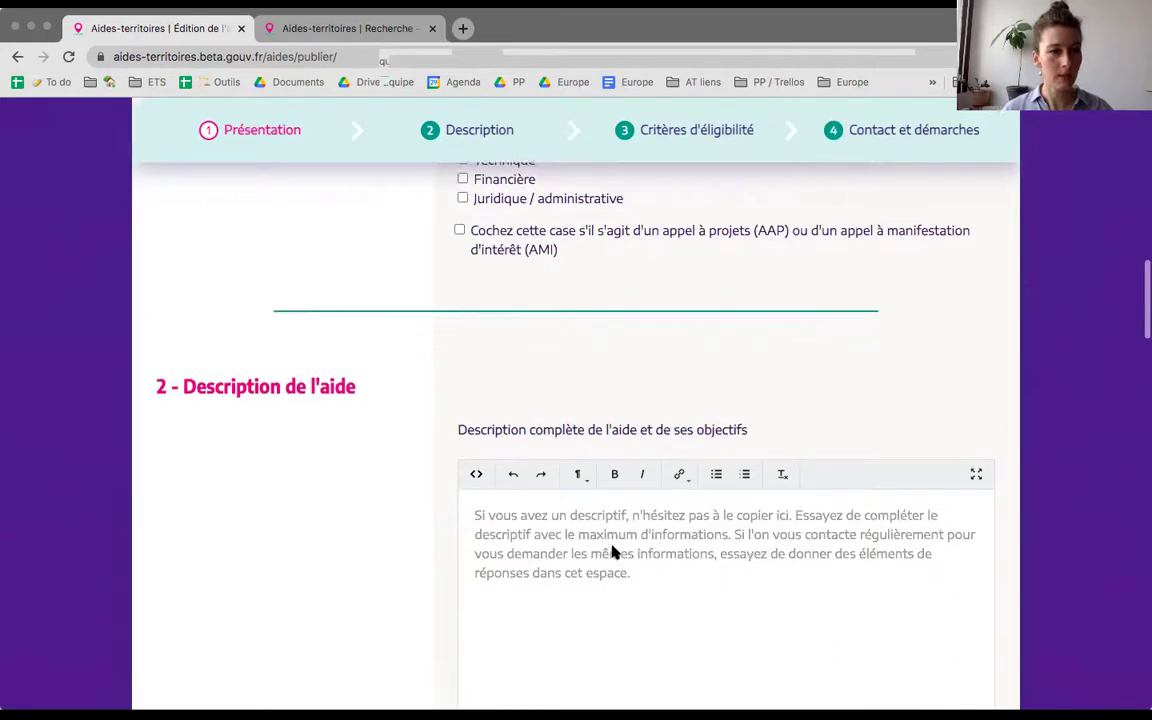
{"action": "scroll", "coordinate": [614, 551], "scroll_direction": "down", "scroll_amount": 3}
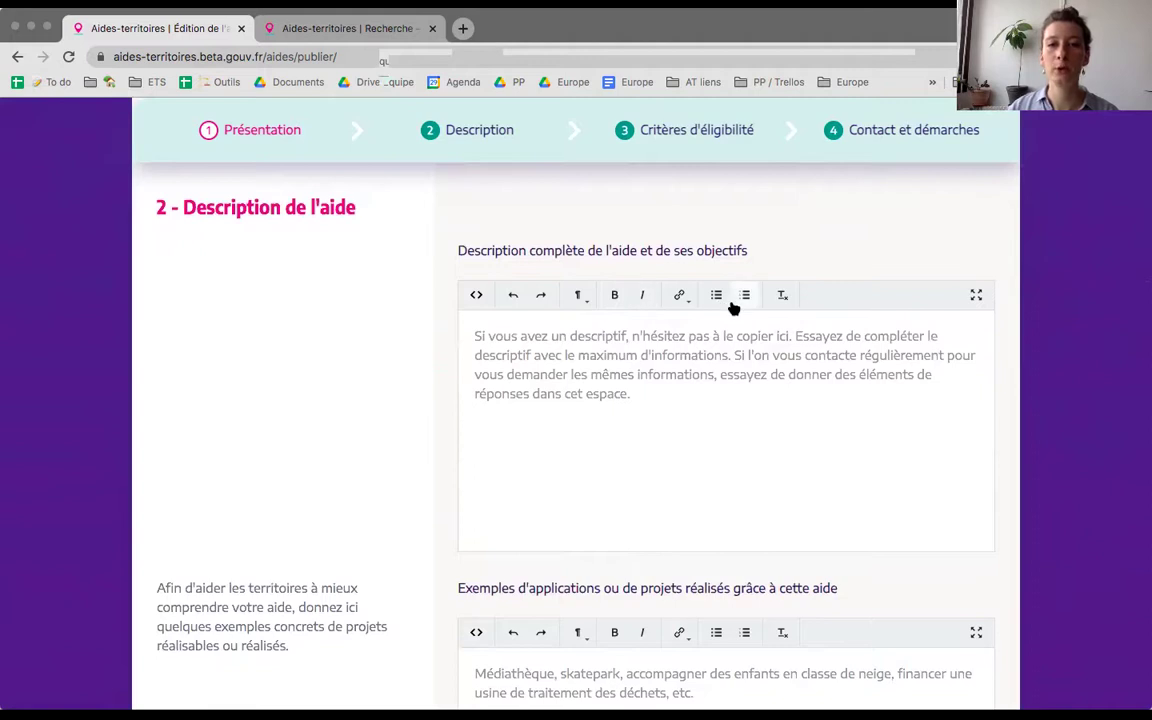
{"action": "scroll", "coordinate": [826, 311], "scroll_direction": "down", "scroll_amount": 2}
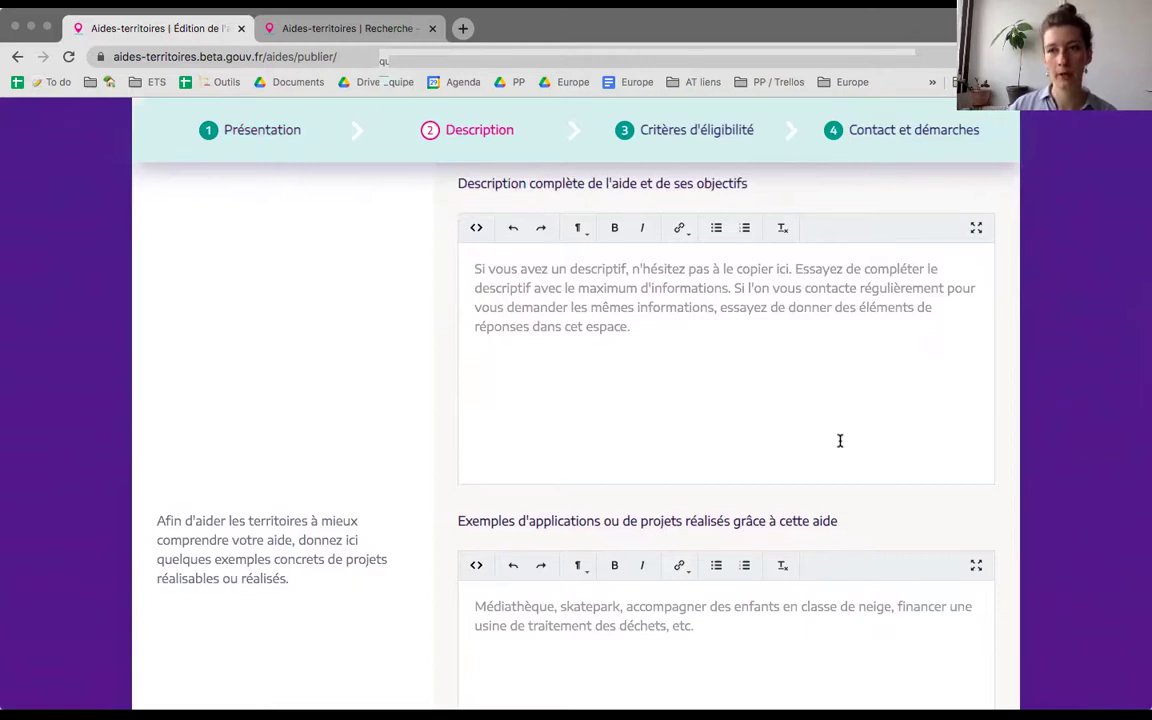
{"action": "scroll", "coordinate": [1023, 509], "scroll_direction": "down", "scroll_amount": 5}
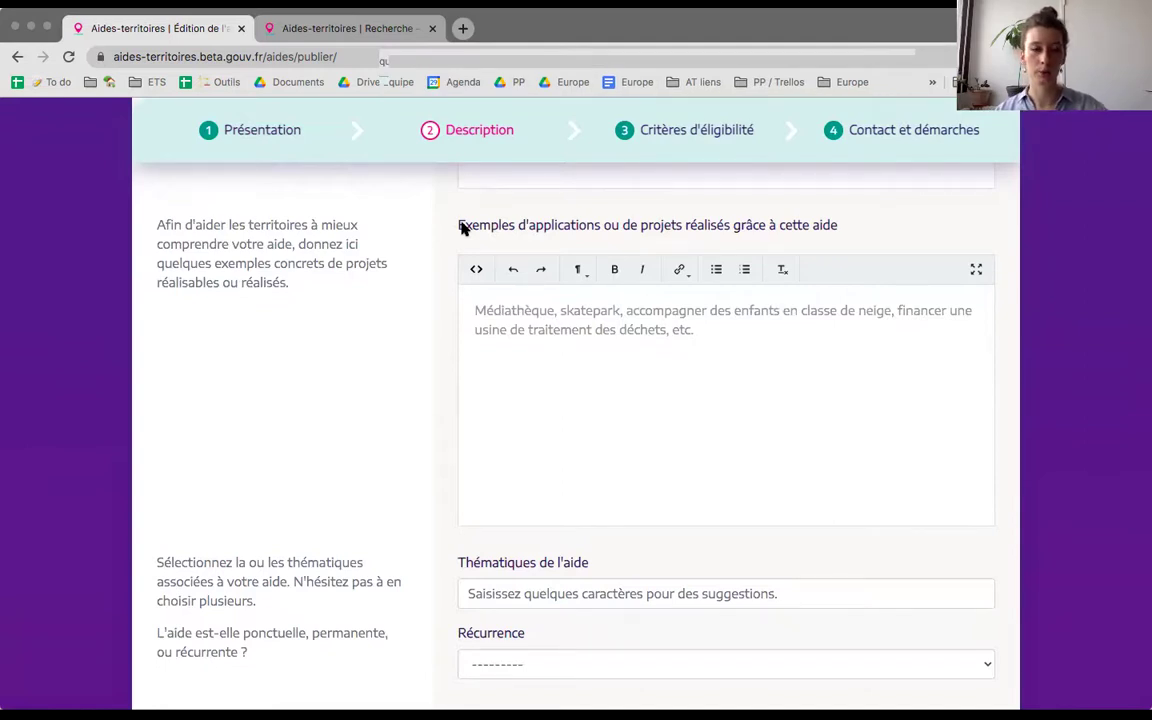
Browse the Thématiques de l'aide suggestions and search them for "eau" without selecting a theme
{"action": "scroll", "coordinate": [462, 228], "scroll_direction": "down", "scroll_amount": 5}
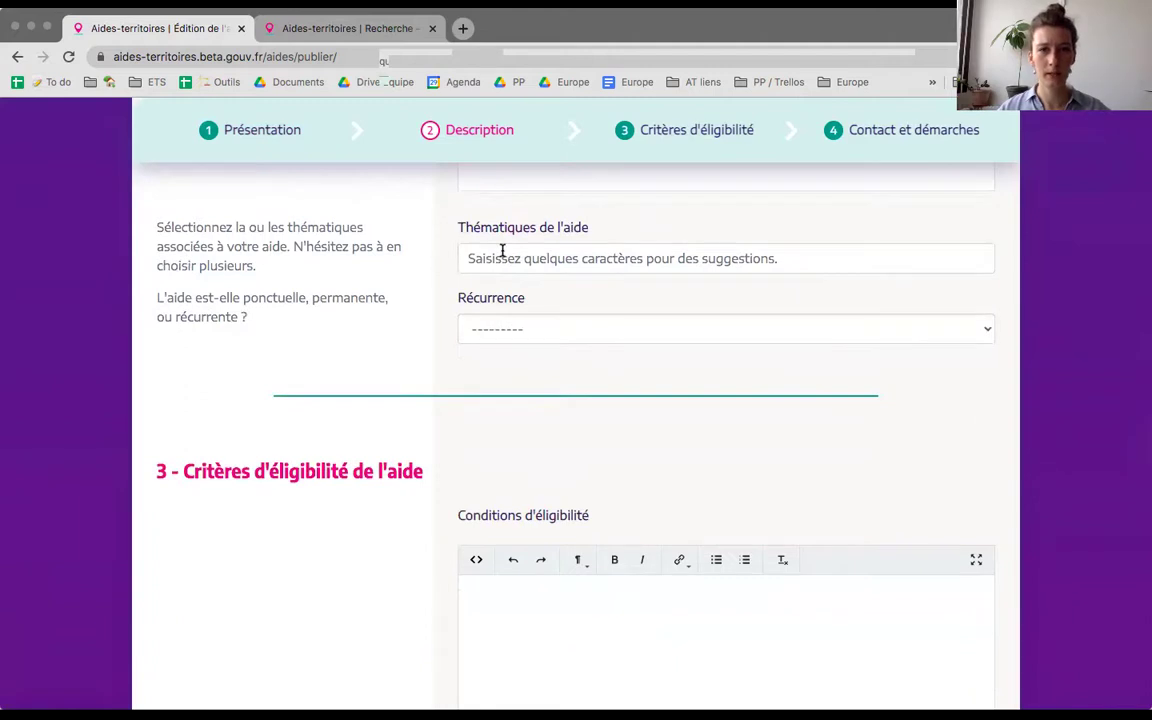
{"action": "left_click", "coordinate": [502, 252]}
{"action": "scroll", "coordinate": [812, 437], "scroll_direction": "down", "scroll_amount": 3}
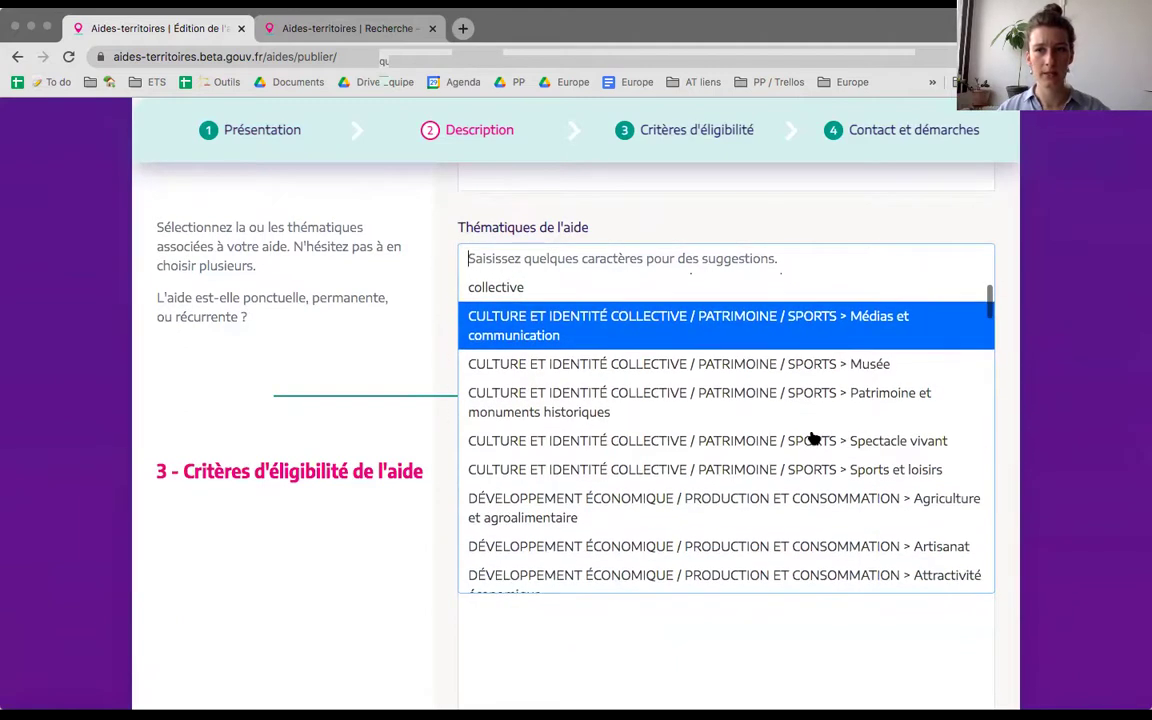
{"action": "scroll", "coordinate": [813, 437], "scroll_direction": "down", "scroll_amount": 5}
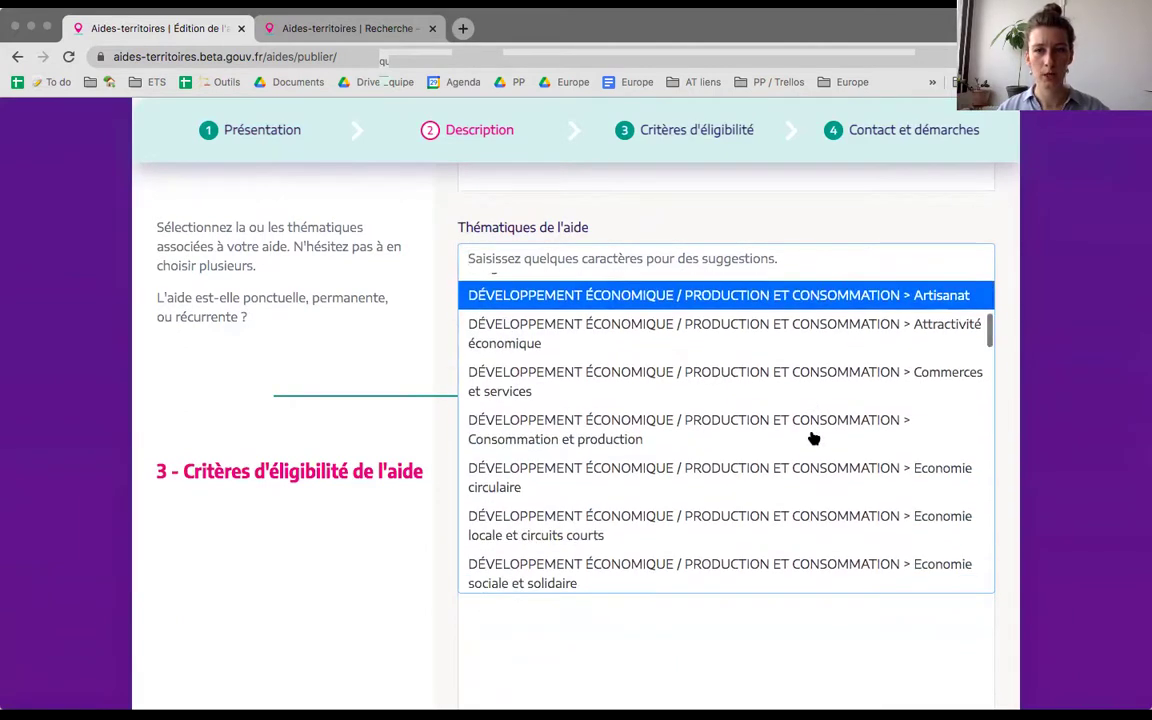
{"action": "left_click", "coordinate": [540, 258]}
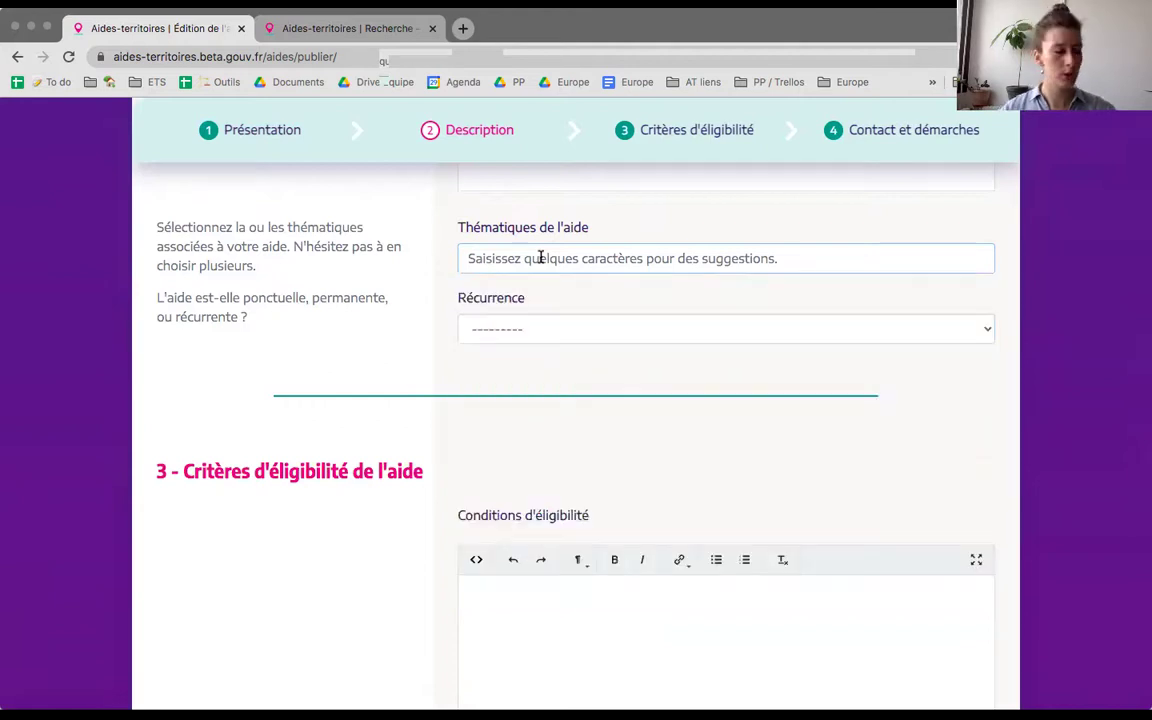
{"action": "type", "text": "eau"}
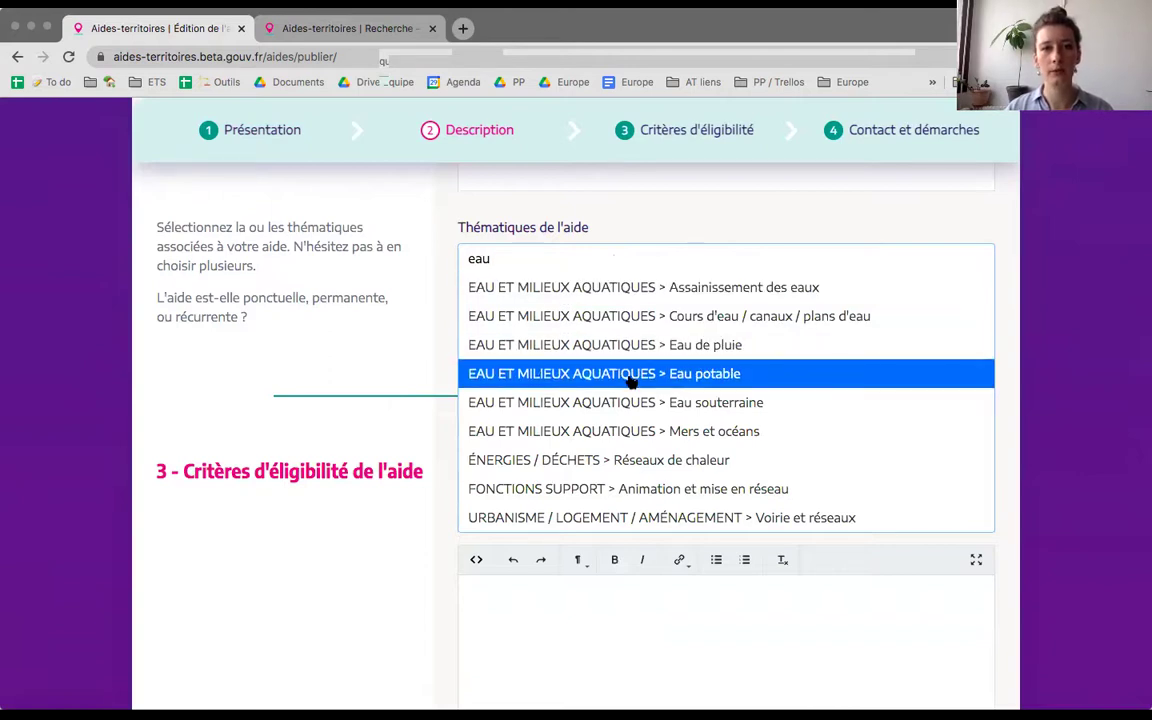
{"action": "left_click", "coordinate": [293, 340]}
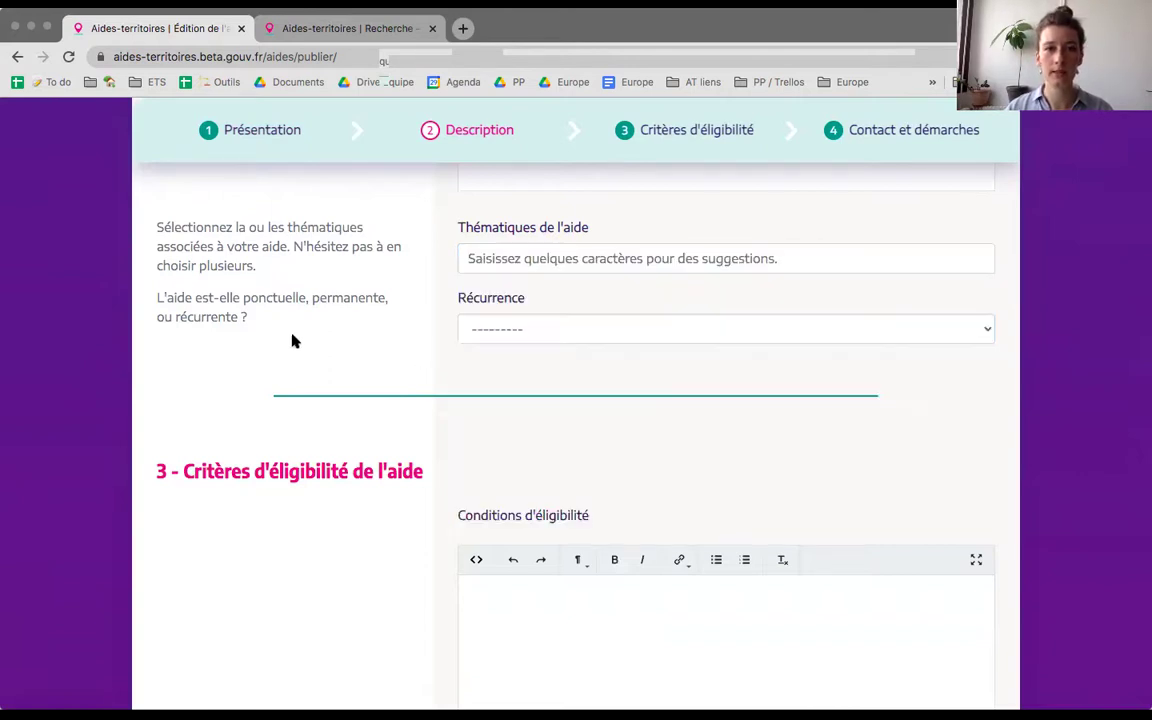
Set the aid's Récurrence to Récurrente and look over the opening, pre-submission and closing date fields
{"action": "left_click", "coordinate": [630, 324]}
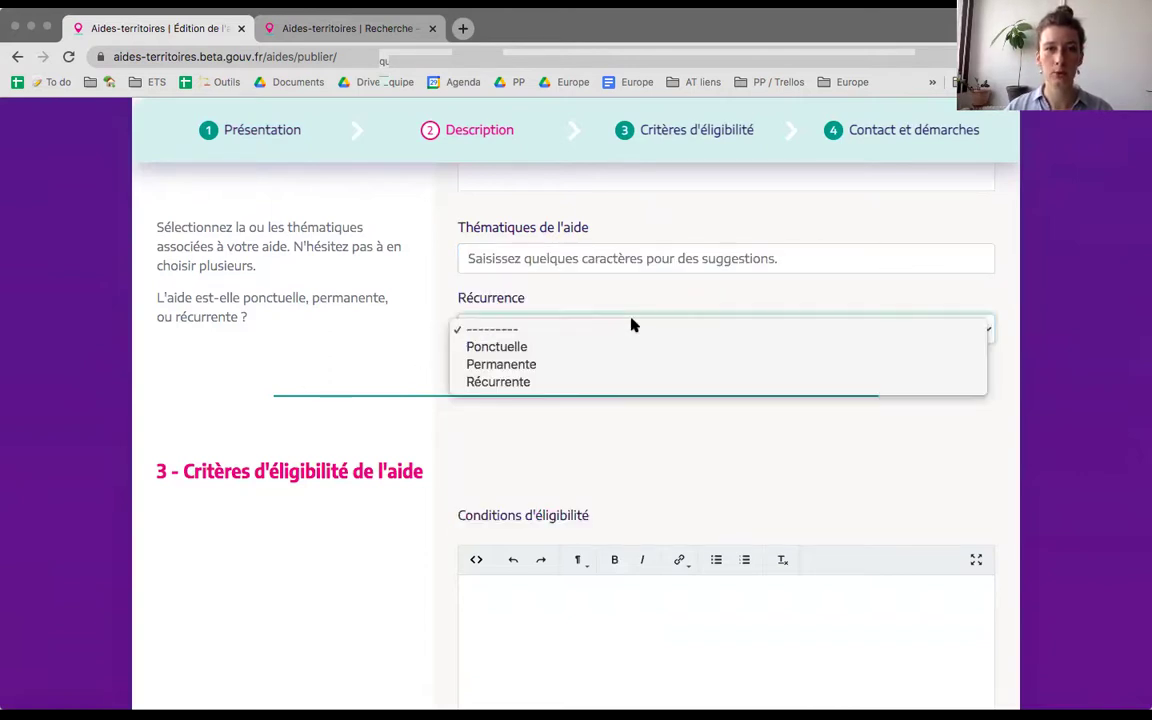
{"action": "left_click", "coordinate": [578, 390]}
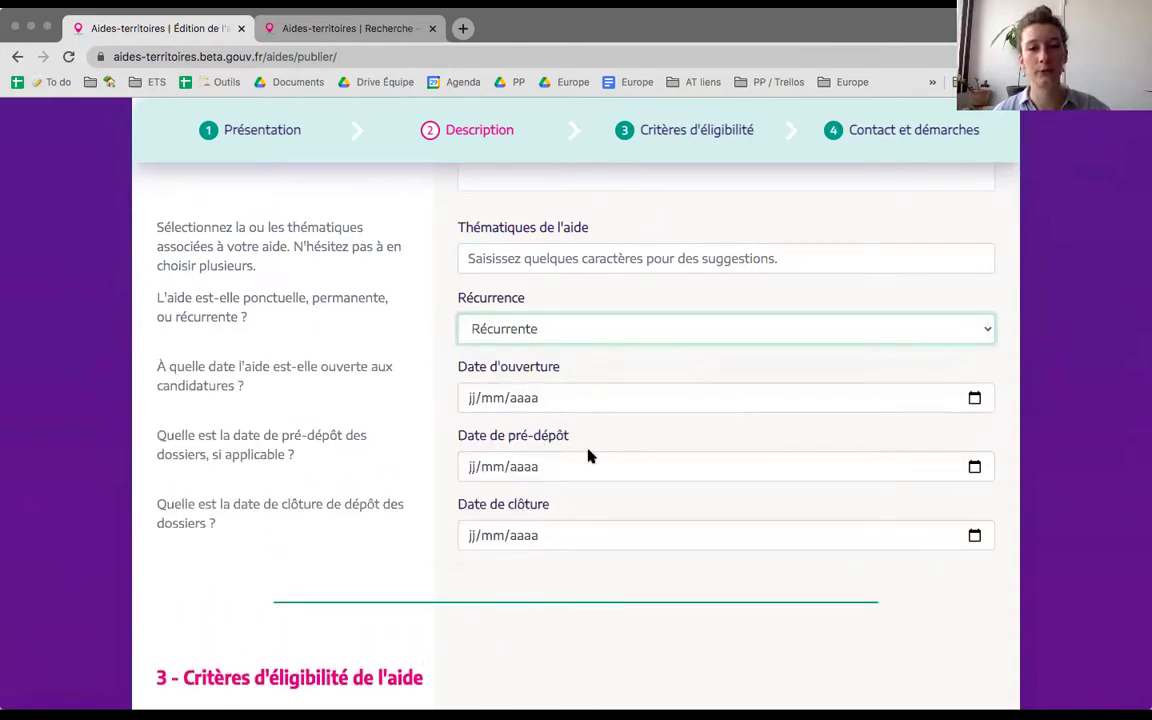
{"action": "scroll", "coordinate": [588, 456], "scroll_direction": "down", "scroll_amount": 5}
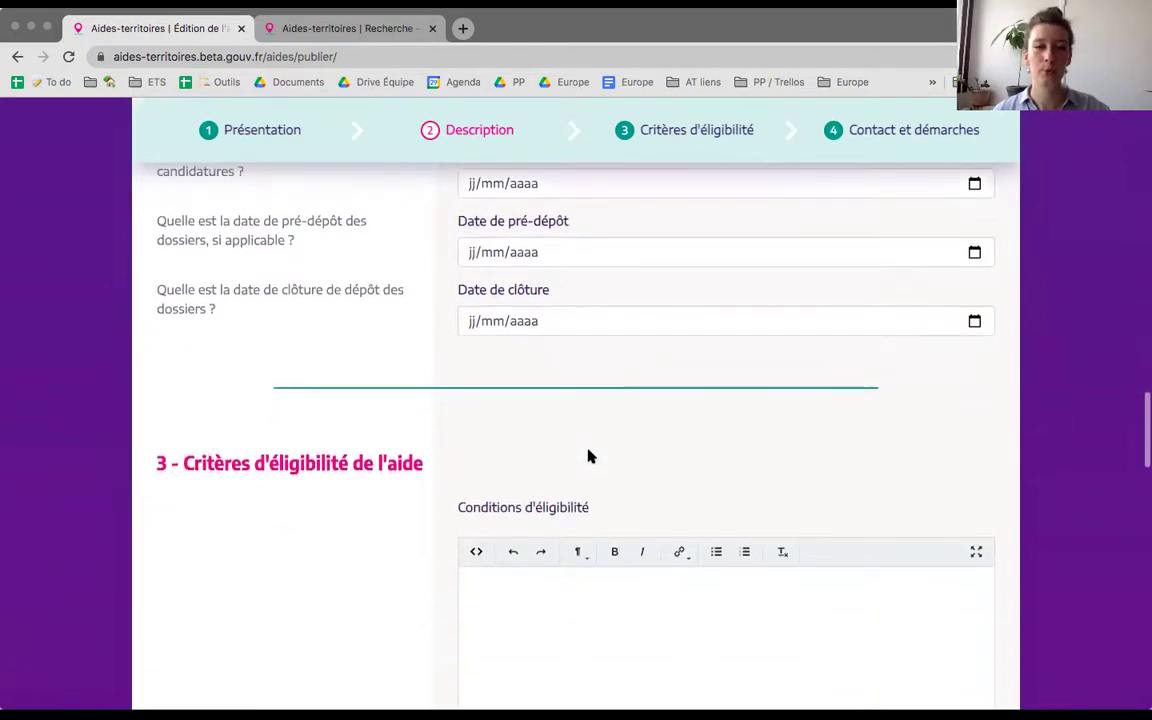
Examine the Critères d'éligibilité section: eligibility conditions, project progress, covered expenses, geographic zone and the field for a missing zone
{"action": "scroll", "coordinate": [588, 456], "scroll_direction": "down", "scroll_amount": 3}
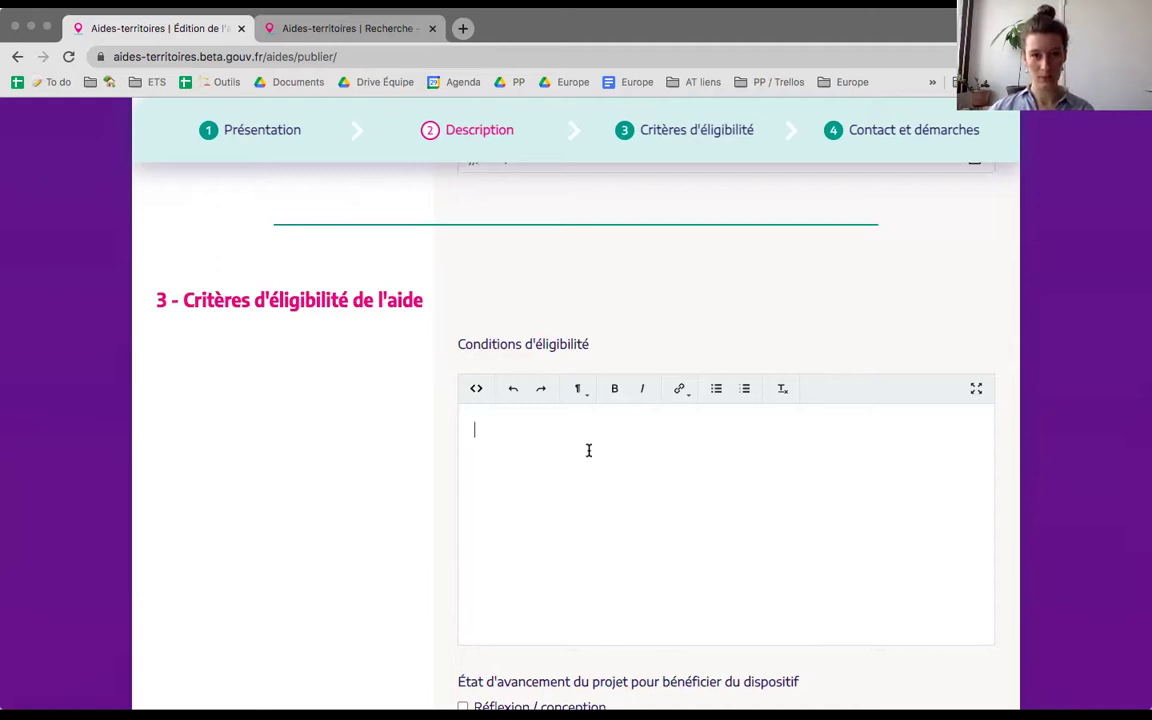
{"action": "scroll", "coordinate": [588, 450], "scroll_direction": "down", "scroll_amount": 3}
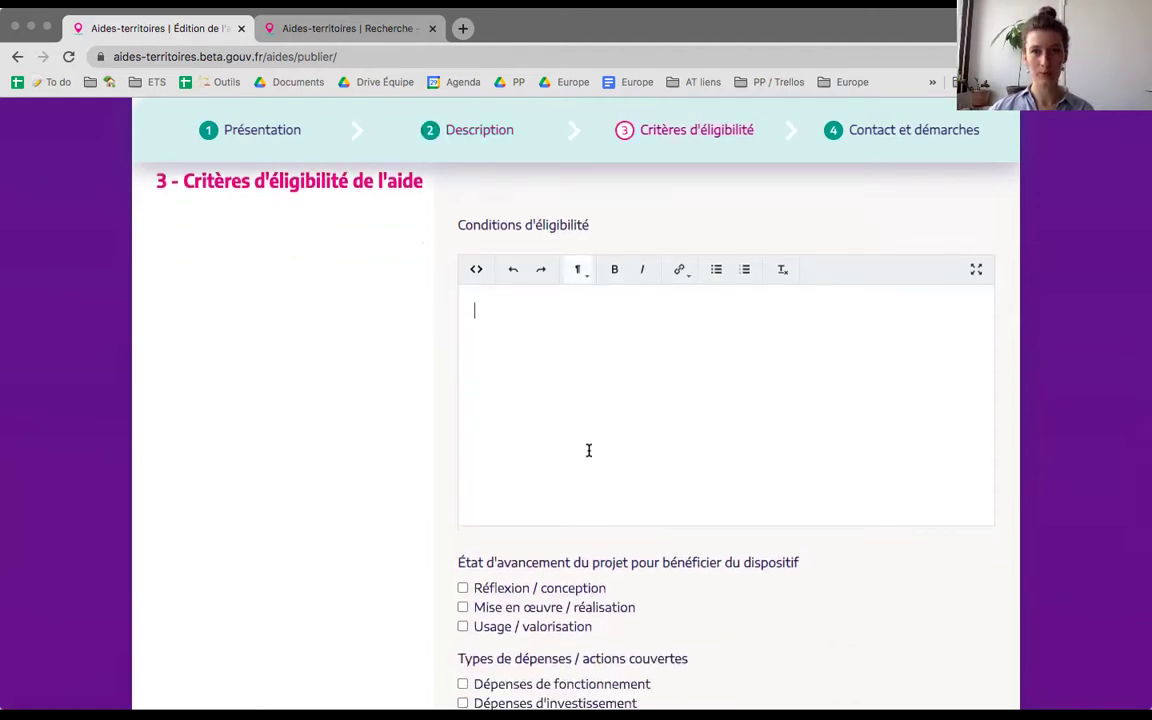
{"action": "scroll", "coordinate": [588, 450], "scroll_direction": "down", "scroll_amount": 3}
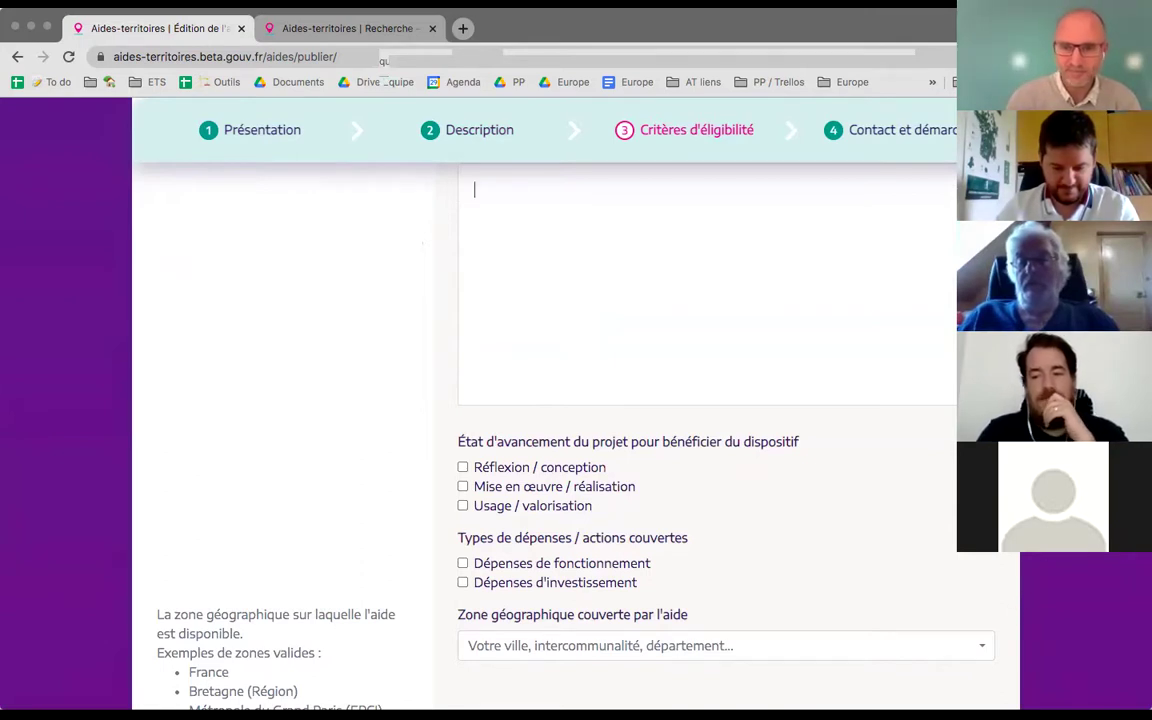
{"action": "scroll", "coordinate": [694, 506], "scroll_direction": "down", "scroll_amount": 3}
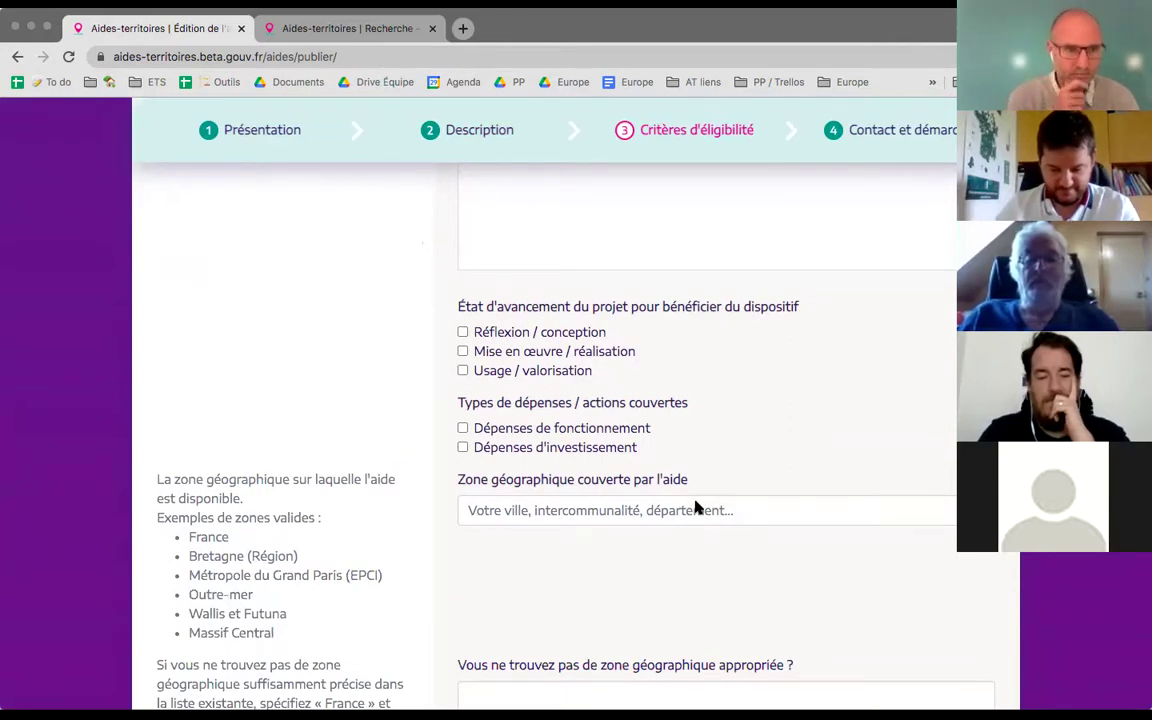
{"action": "scroll", "coordinate": [700, 503], "scroll_direction": "down", "scroll_amount": 3}
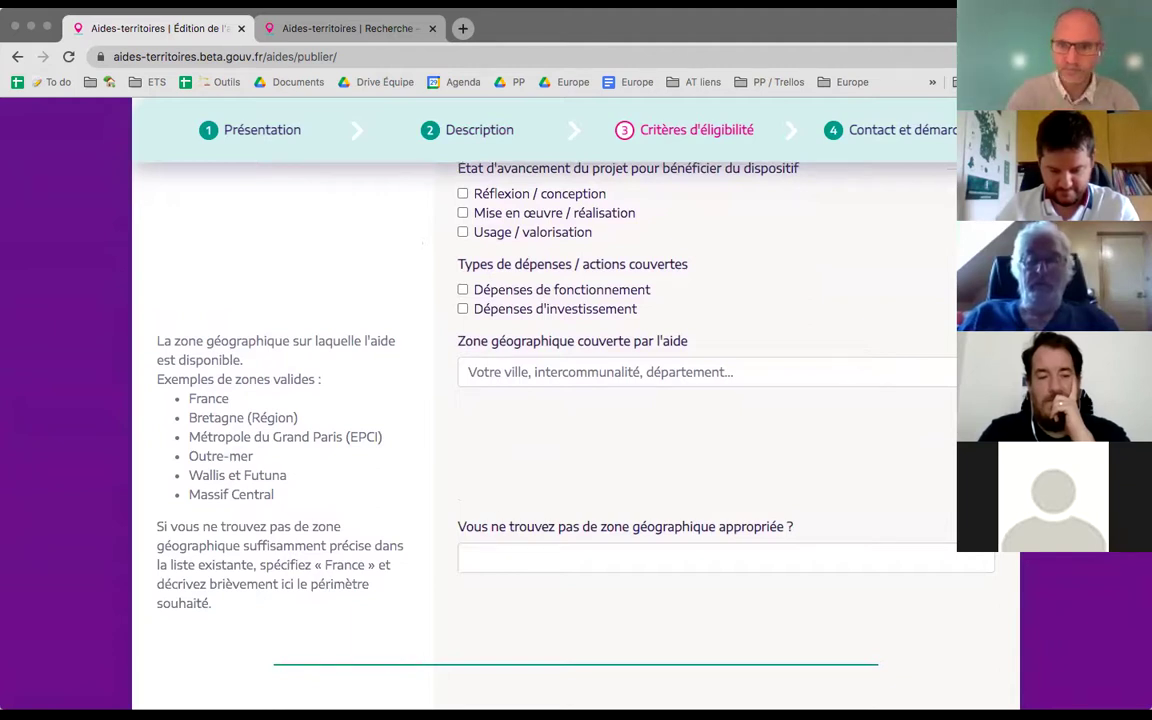
{"action": "left_click", "coordinate": [734, 383]}
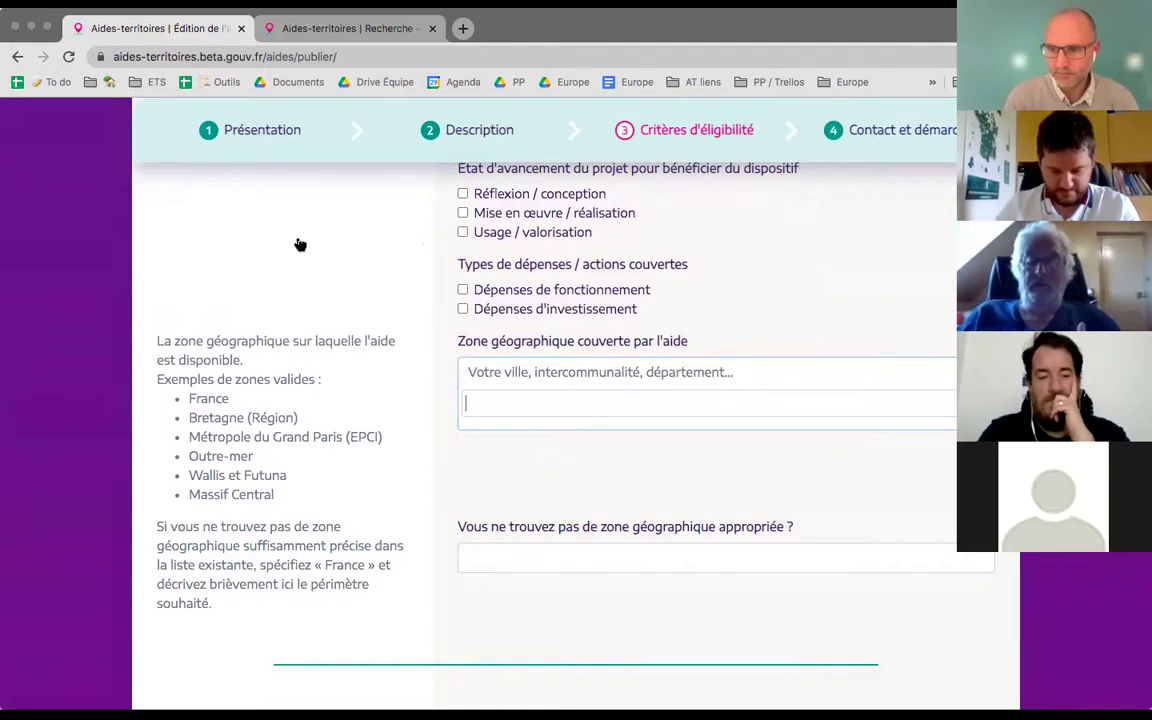
{"action": "scroll", "coordinate": [363, 297], "scroll_direction": "down", "scroll_amount": 1}
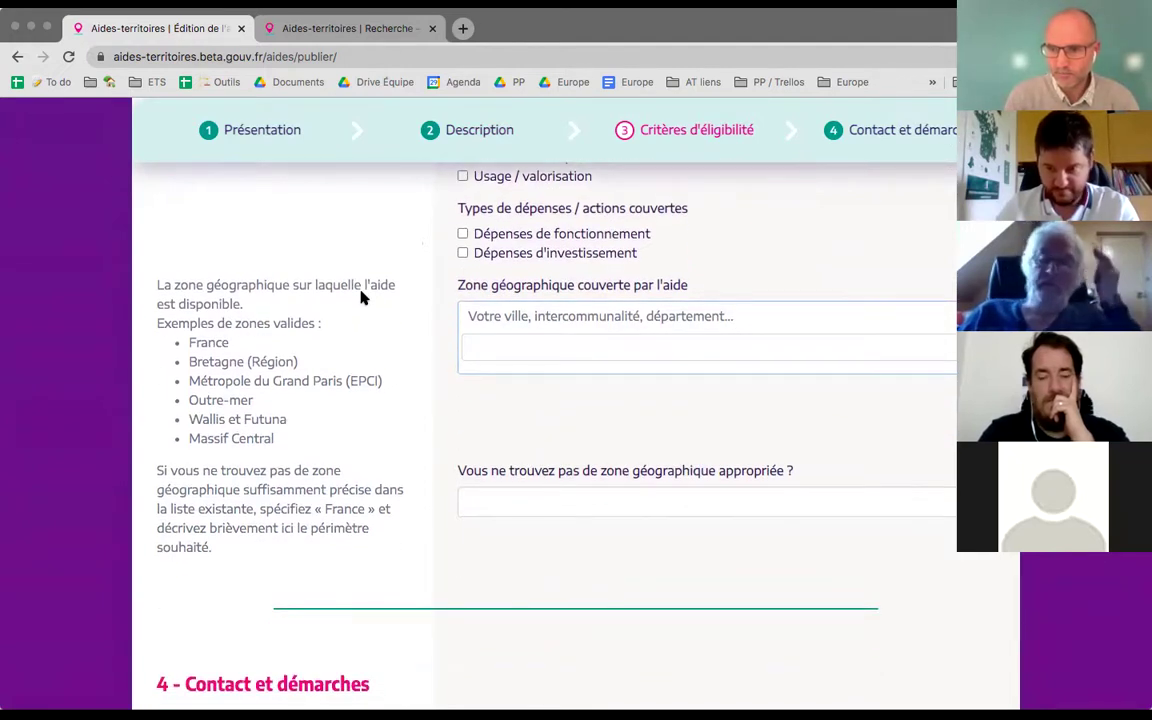
{"action": "scroll", "coordinate": [363, 297], "scroll_direction": "down", "scroll_amount": 1}
{"action": "scroll", "coordinate": [363, 297], "scroll_direction": "down", "scroll_amount": 2}
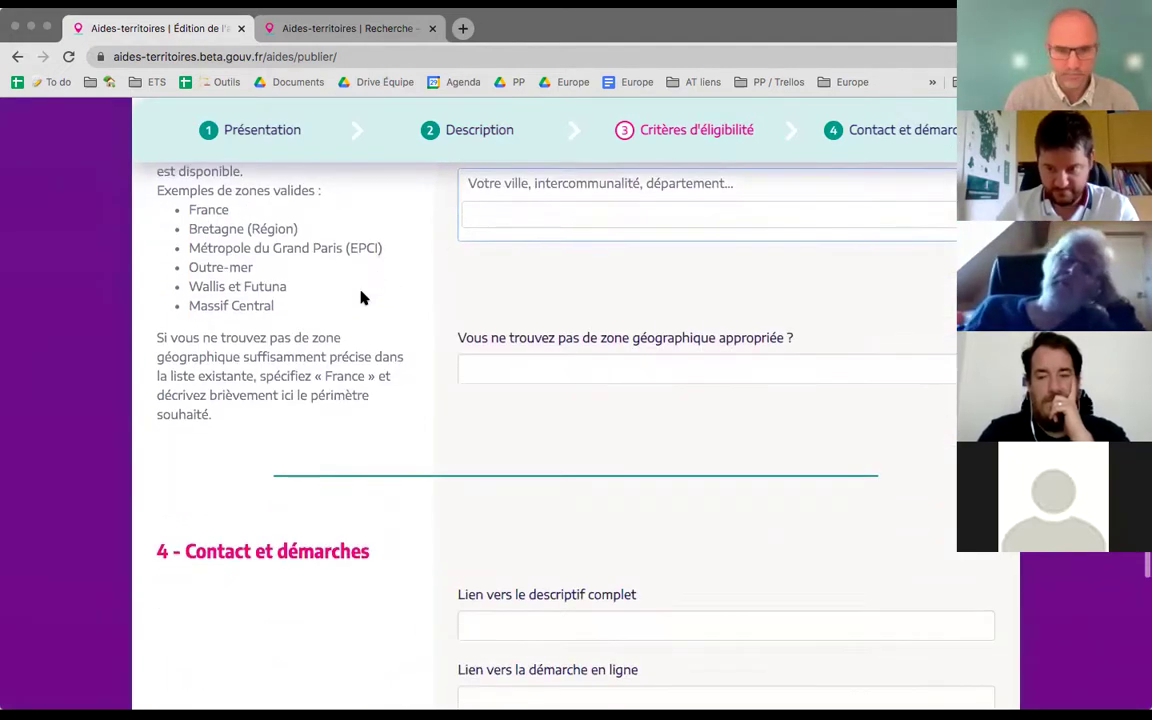
{"action": "left_click", "coordinate": [540, 369]}
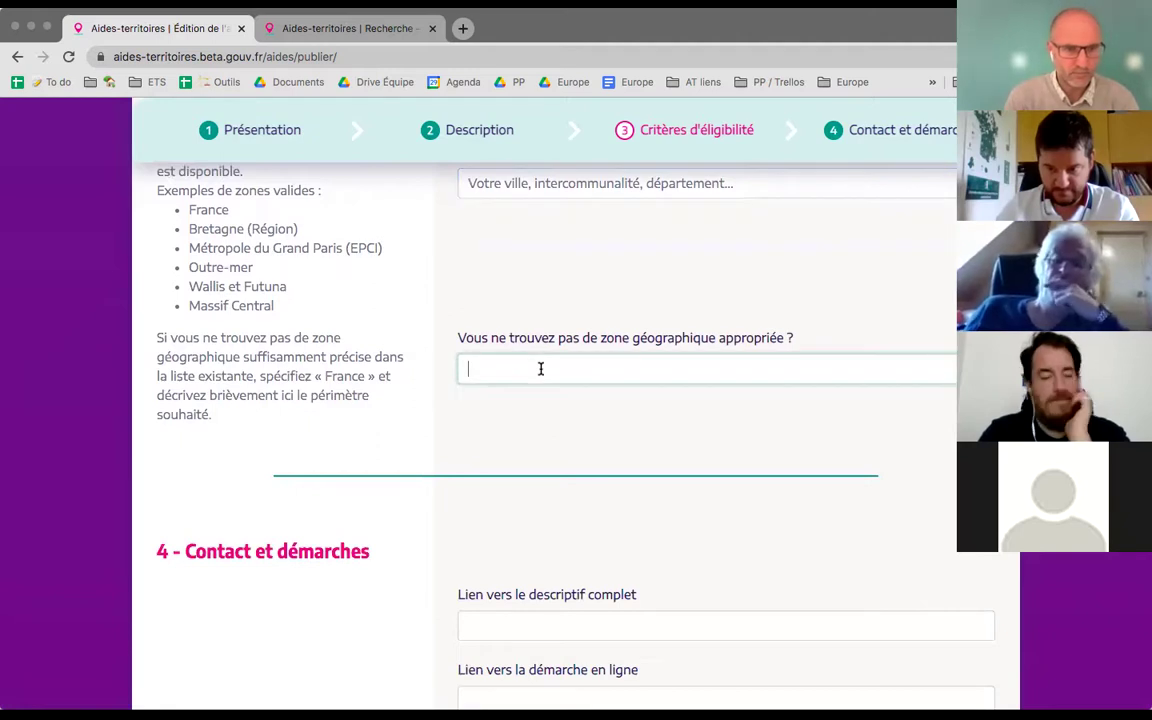
Examine the Contact et démarches section: full description link, online procedure link, application contact and the saving options
{"action": "scroll", "coordinate": [540, 369], "scroll_direction": "down", "scroll_amount": 1}
{"action": "scroll", "coordinate": [540, 369], "scroll_direction": "down", "scroll_amount": 4}
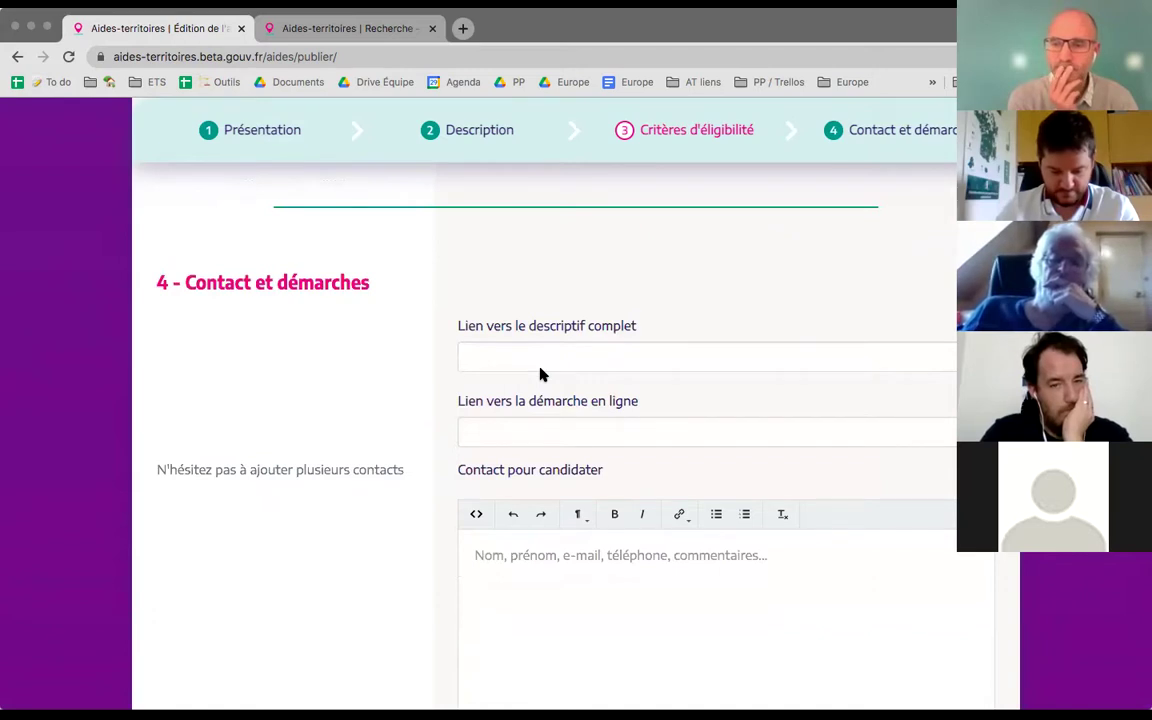
{"action": "scroll", "coordinate": [540, 369], "scroll_direction": "down", "scroll_amount": 2}
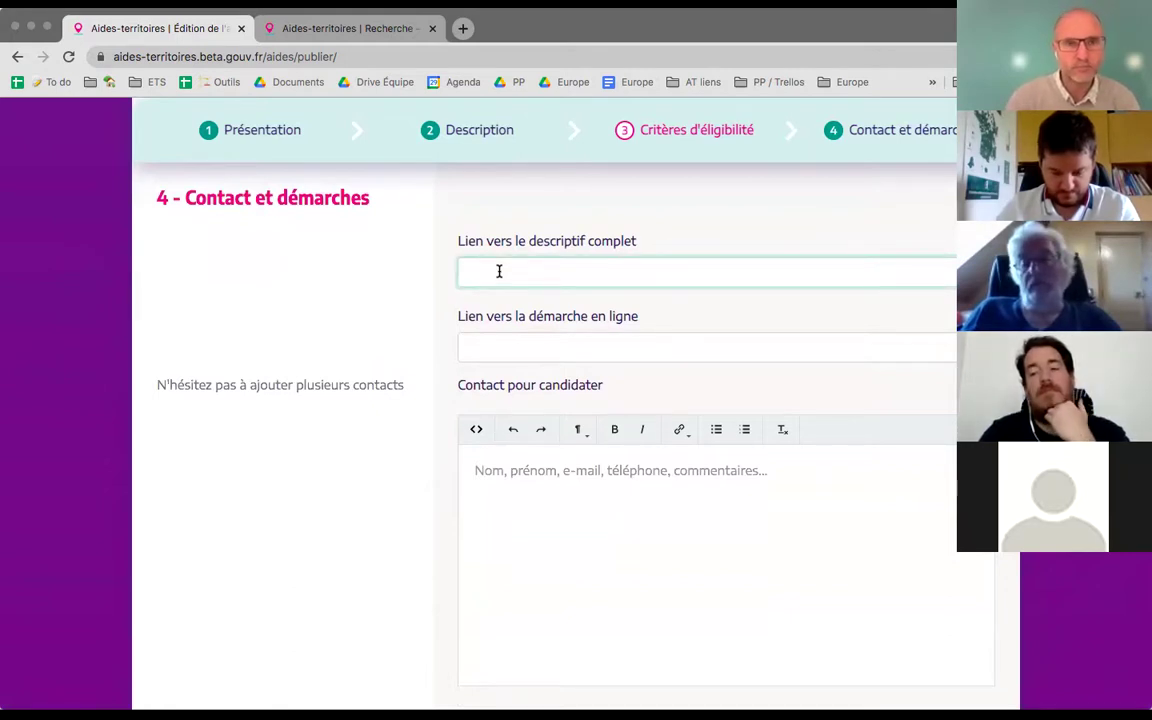
{"action": "left_click", "coordinate": [510, 355]}
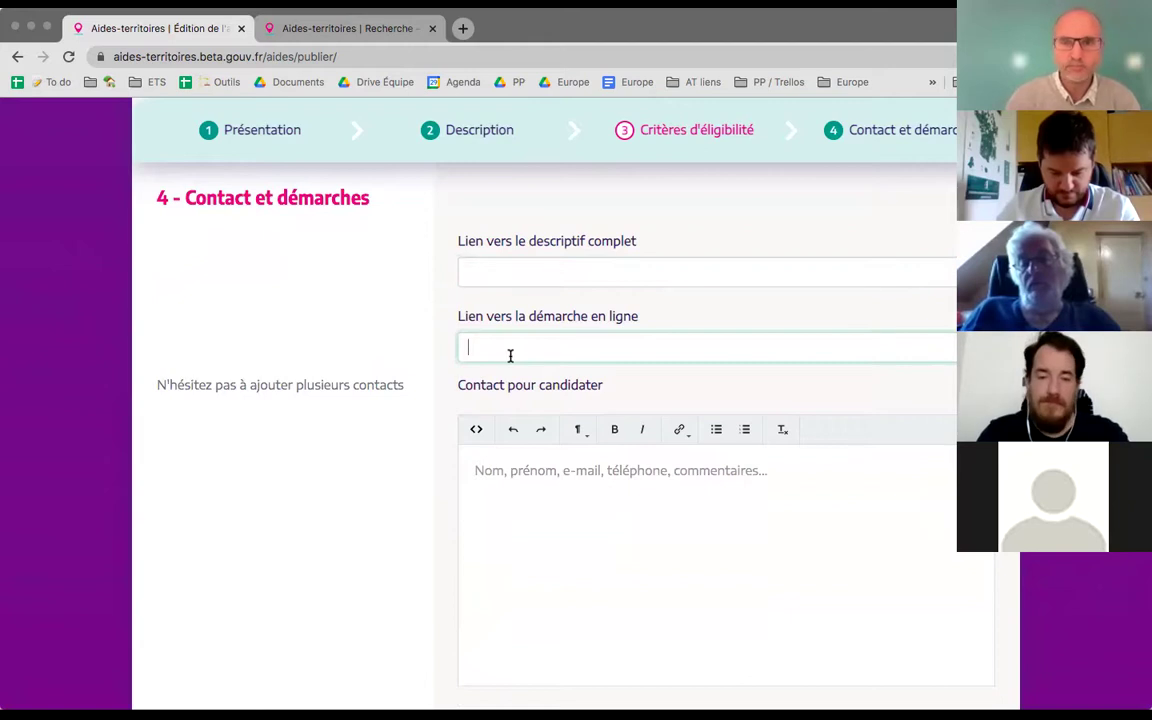
{"action": "scroll", "coordinate": [510, 358], "scroll_direction": "down", "scroll_amount": 1}
{"action": "scroll", "coordinate": [510, 360], "scroll_direction": "down", "scroll_amount": 2}
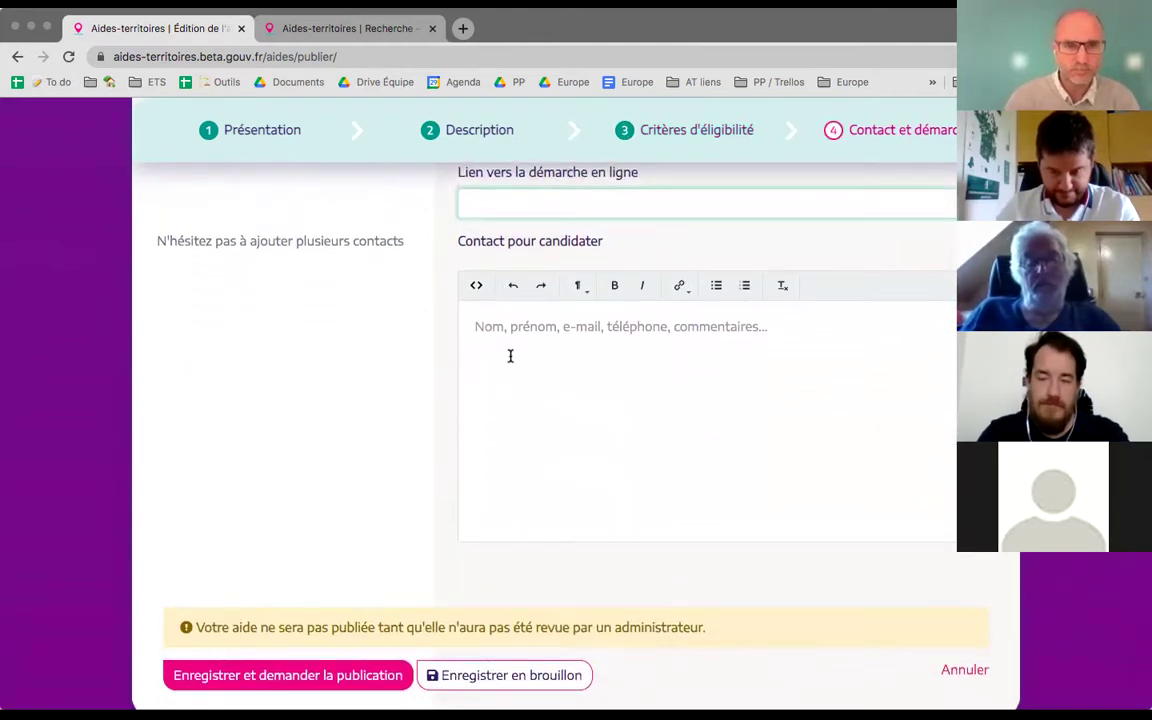
{"action": "left_click", "coordinate": [510, 356]}
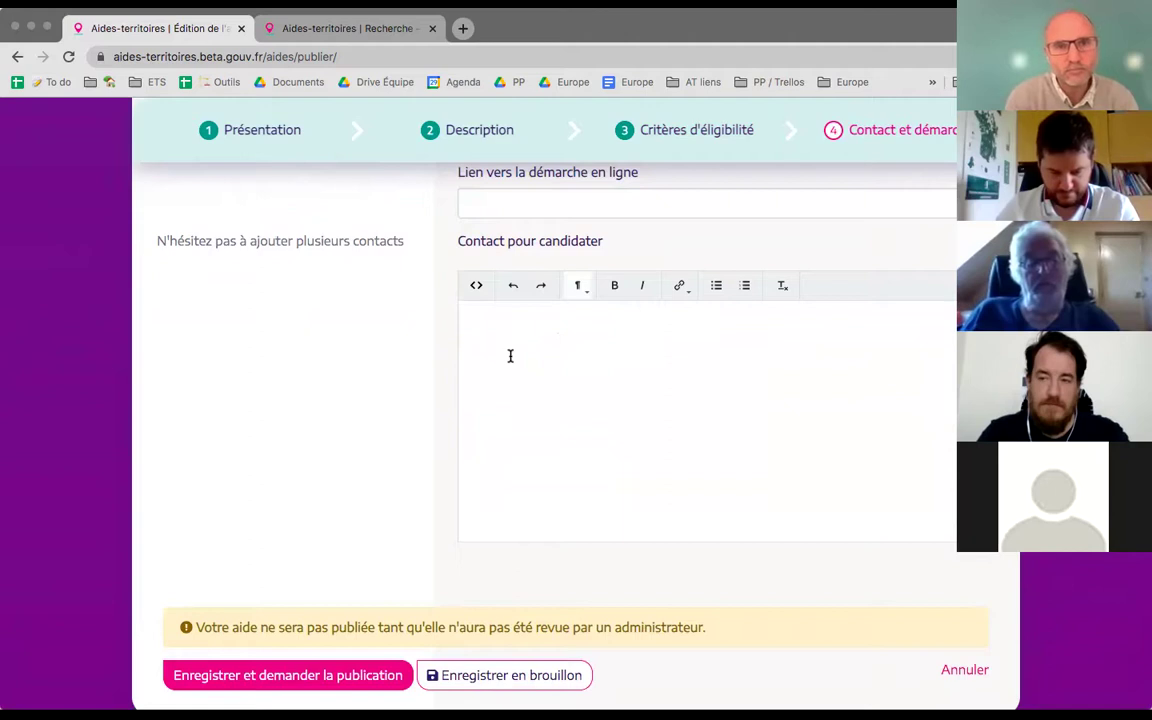
Look over the contact editor and the saving options at the end of the form, and go back to the form's beginning
{"action": "scroll", "coordinate": [656, 689], "scroll_direction": "down", "scroll_amount": 2}
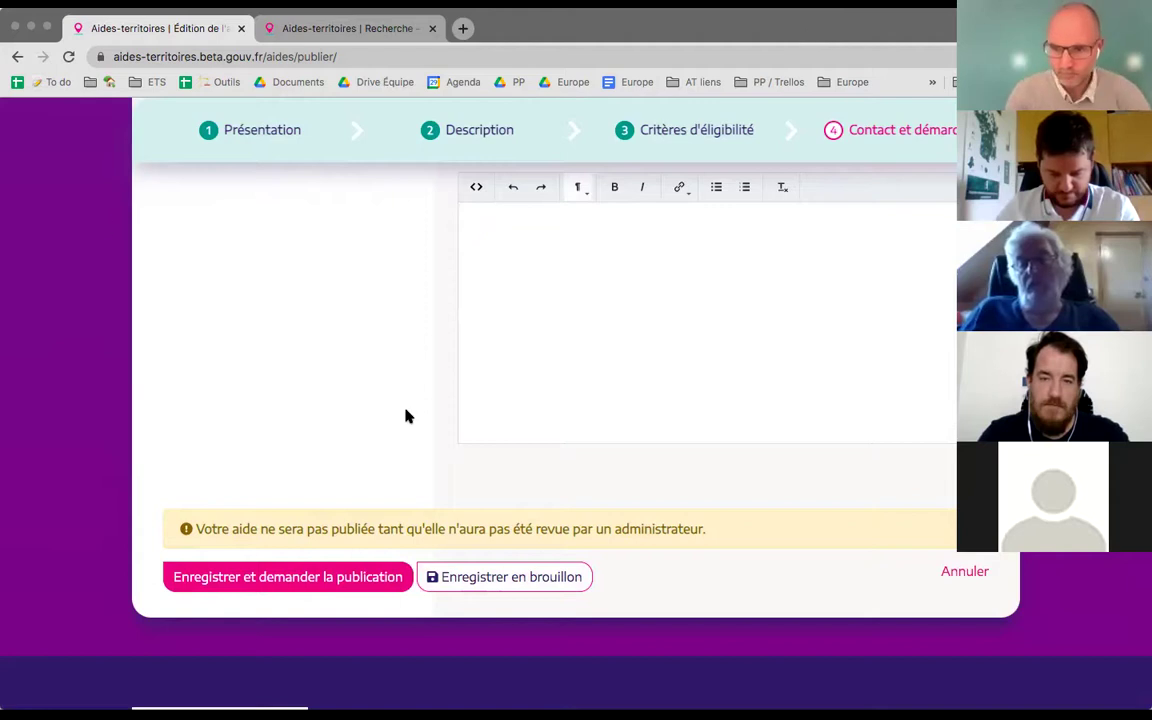
{"action": "scroll", "coordinate": [406, 414], "scroll_direction": "down", "scroll_amount": 5}
{"action": "scroll", "coordinate": [406, 414], "scroll_direction": "up", "scroll_amount": 20}
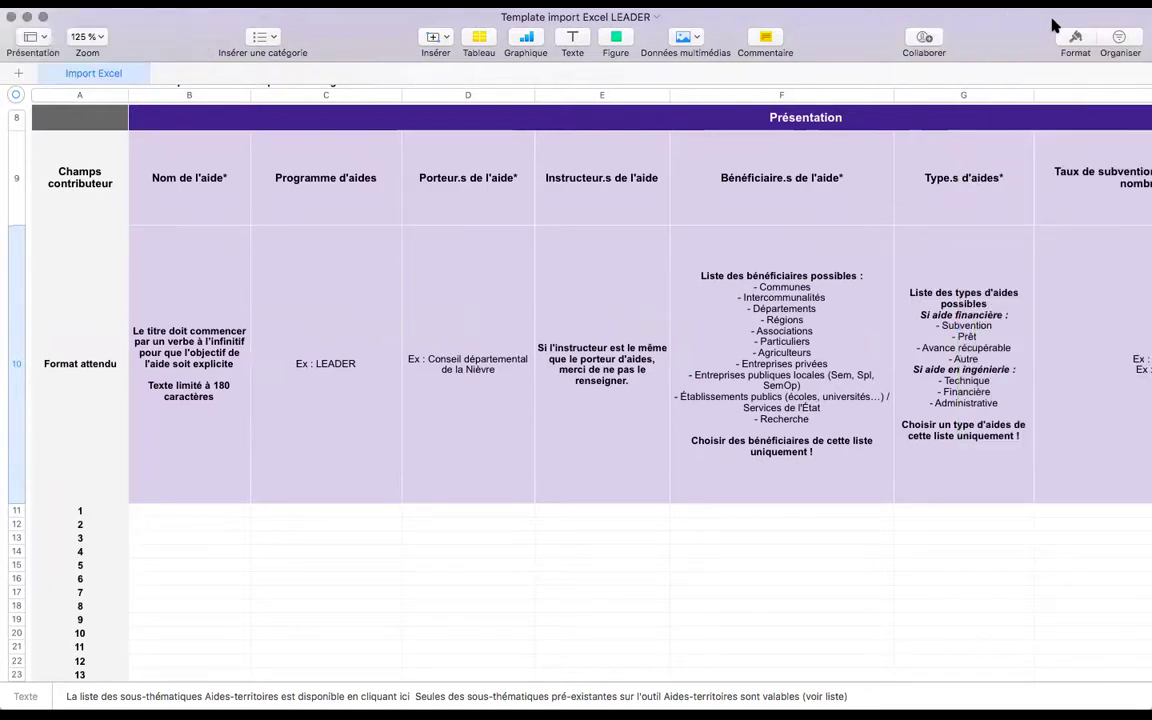
Switch to the Template import Excel LEADER spreadsheet in Numbers and examine the Format attendu row from Nom de l'aide to Type.s d'aides
{"action": "scroll", "coordinate": [950, 408], "scroll_direction": "up", "scroll_amount": 3}
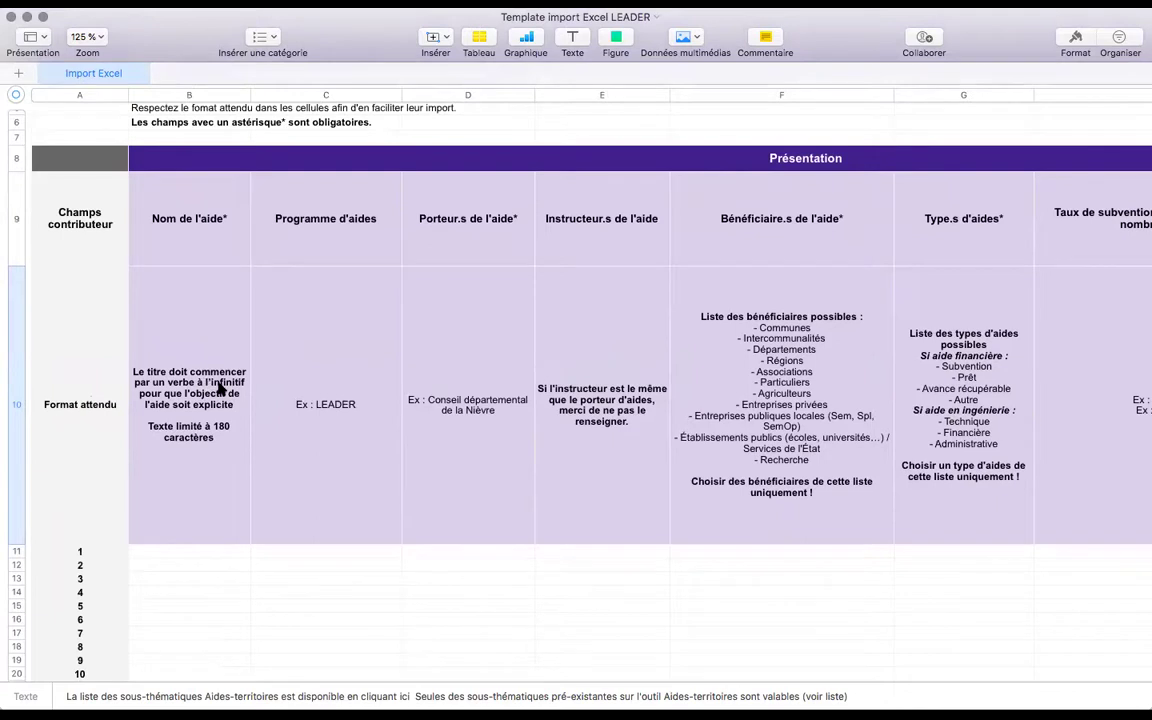
{"action": "scroll", "coordinate": [210, 370], "scroll_direction": "down", "scroll_amount": 2}
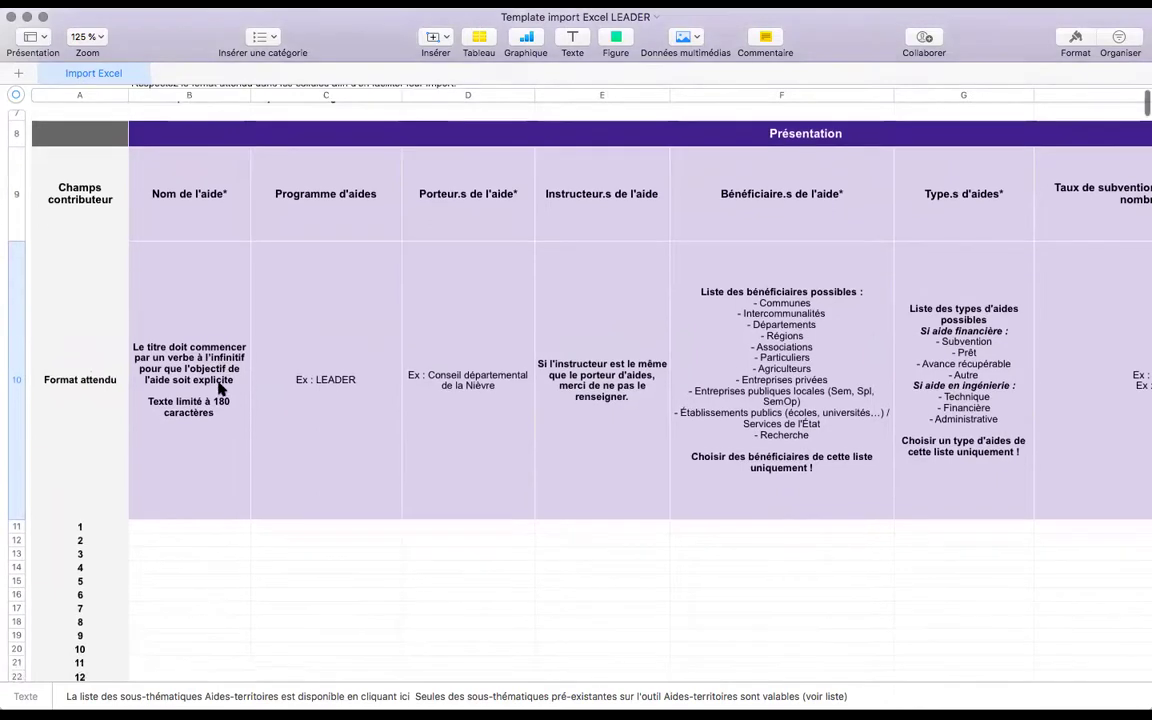
{"action": "left_click", "coordinate": [136, 530]}
{"action": "left_click", "coordinate": [219, 195]}
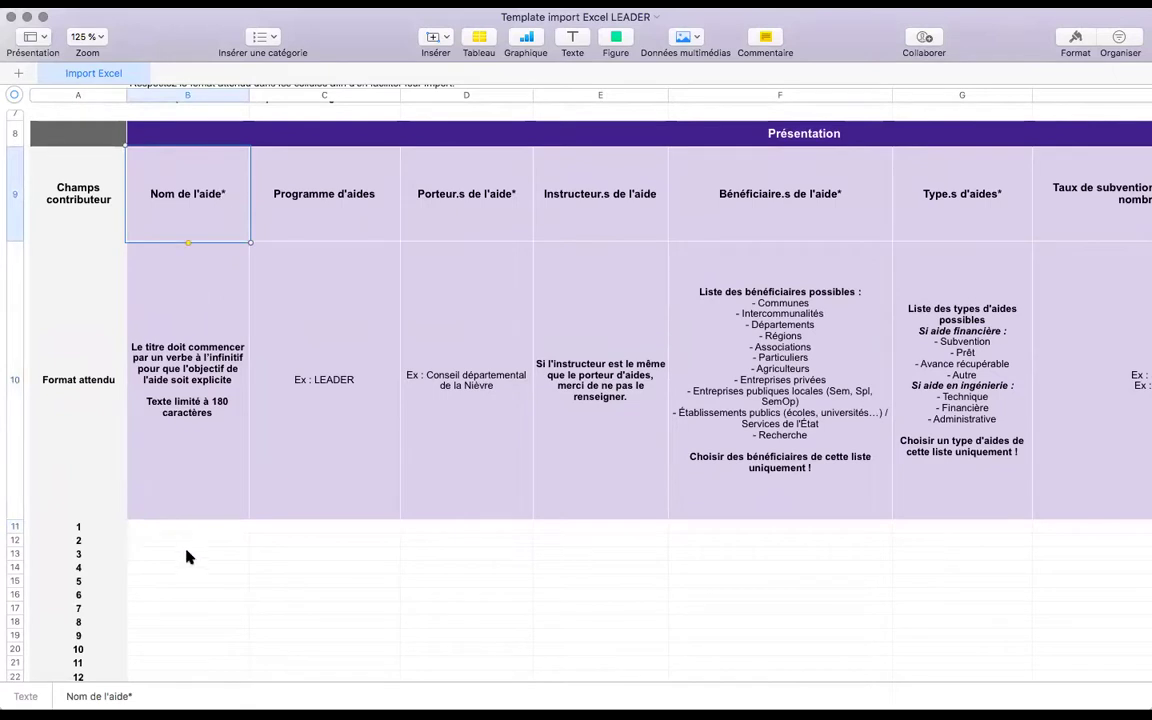
{"action": "left_click", "coordinate": [186, 440]}
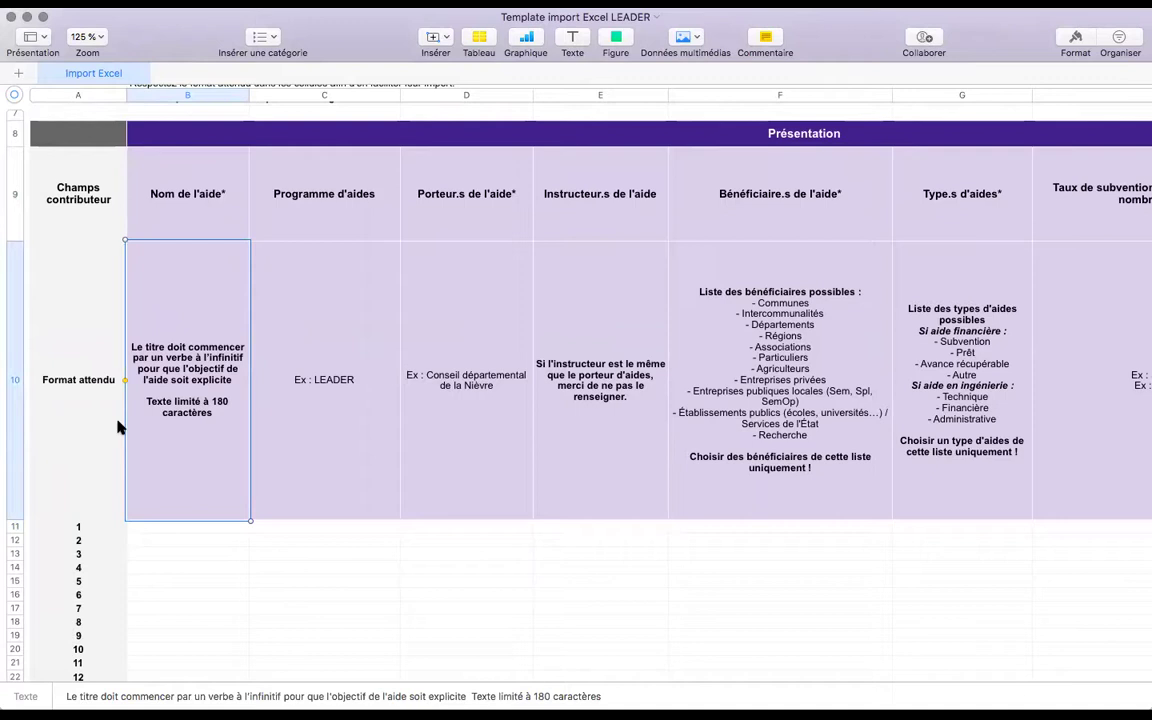
{"action": "key", "text": "Tab"}
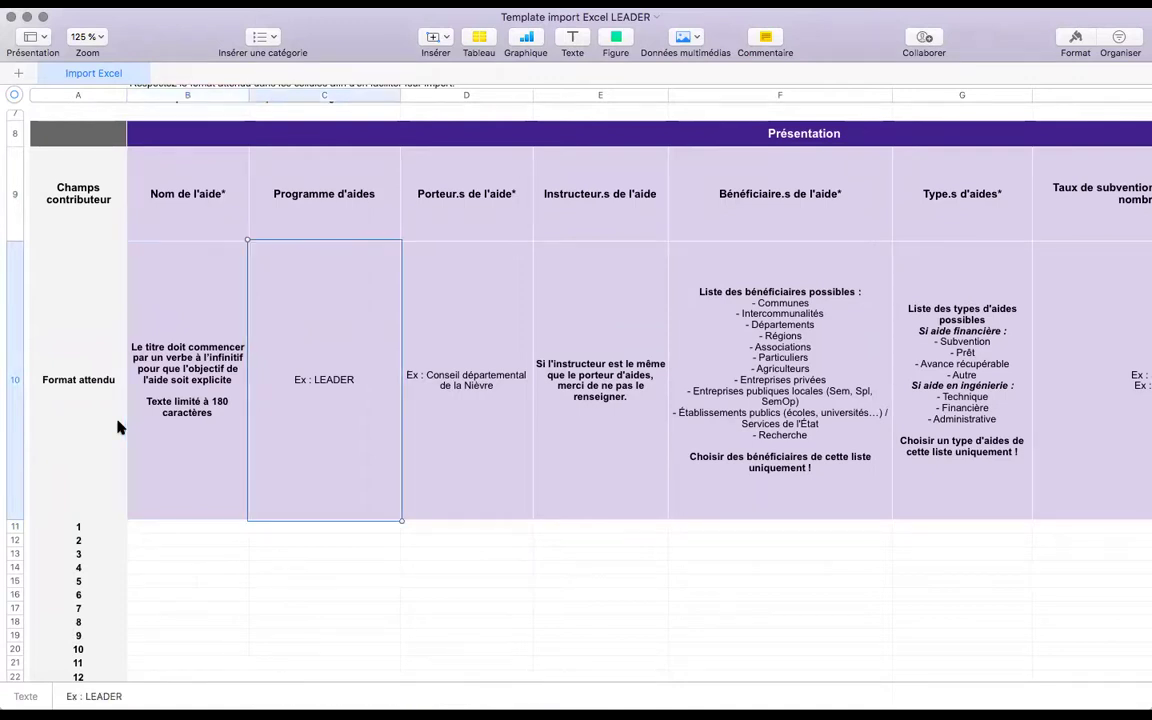
{"action": "key", "text": "Tab"}
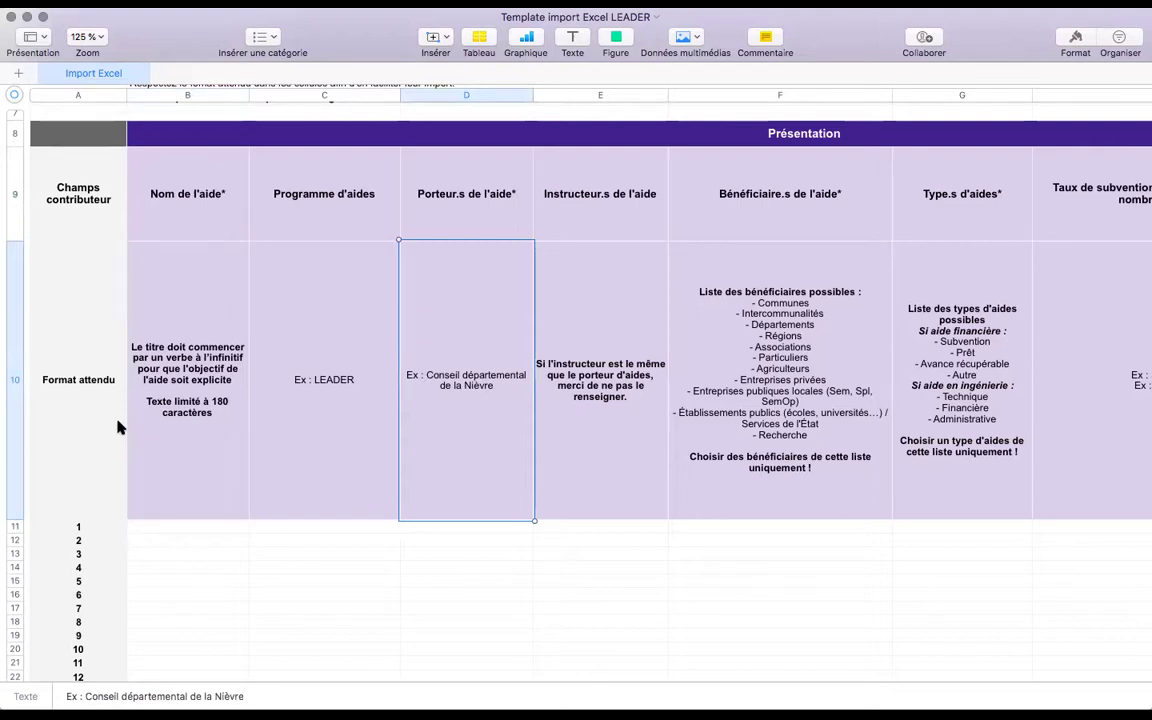
{"action": "key", "text": "Tab"}
{"action": "key", "text": "Tab"}
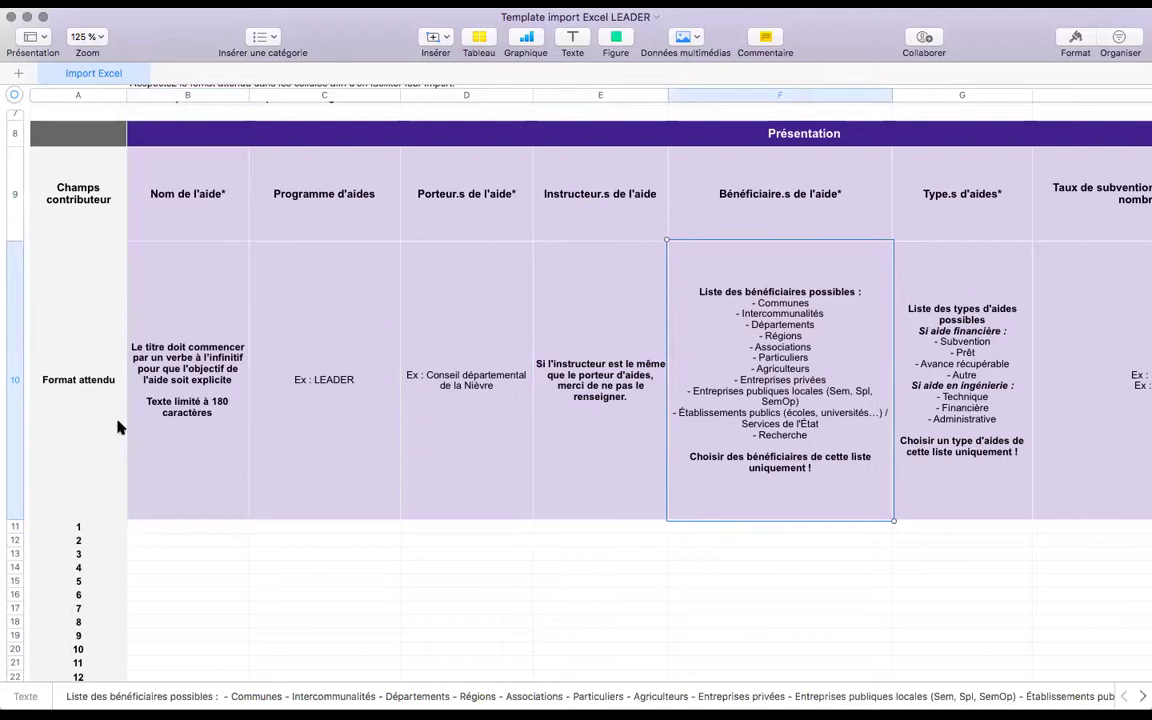
{"action": "key", "text": "Tab"}
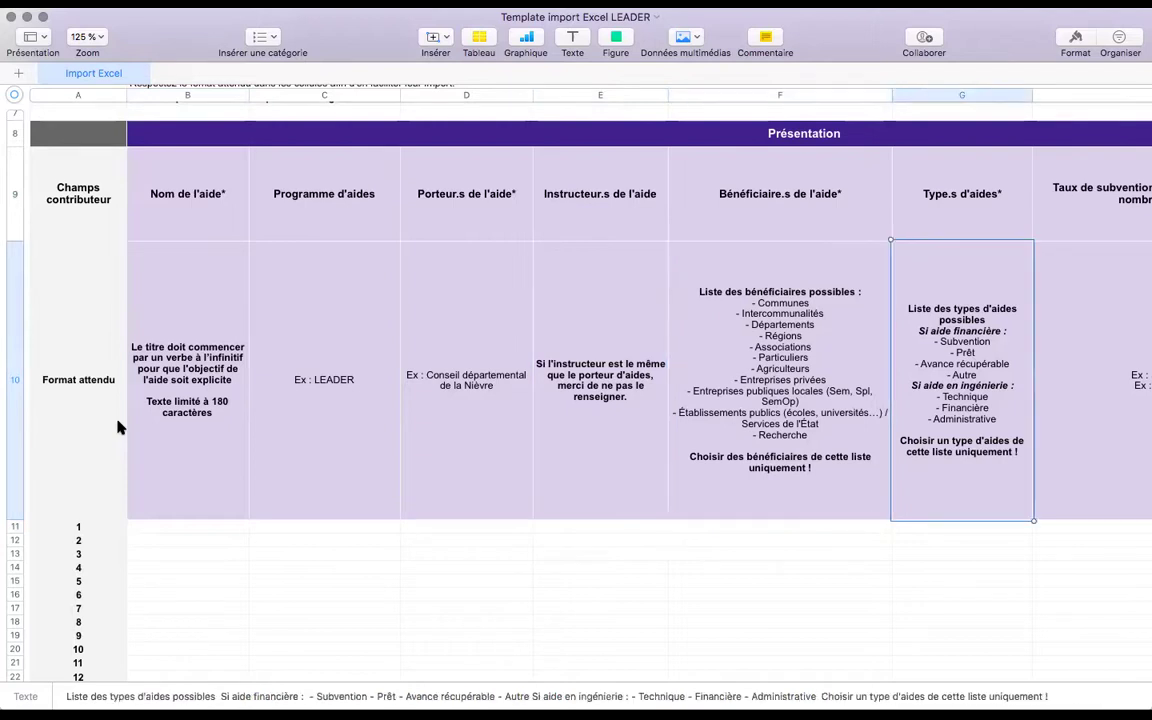
Return to the Nom de l'aide column and read the template's filling instructions, selecting the line about fields marked with an asterisk
{"action": "key", "text": "shift+Tab"}
{"action": "key", "text": "shift+Tab"}
{"action": "key", "text": "shift+Tab"}
{"action": "key", "text": "shift+Tab"}
{"action": "key", "text": "shift+Tab"}
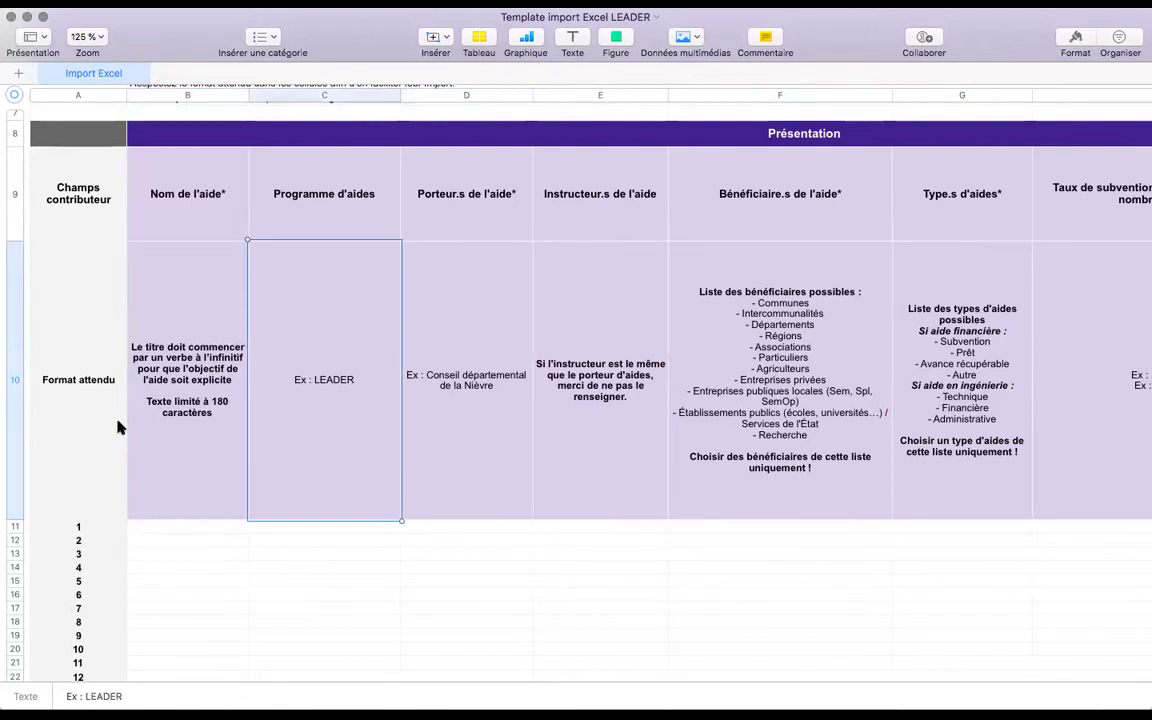
{"action": "key", "text": "Up"}
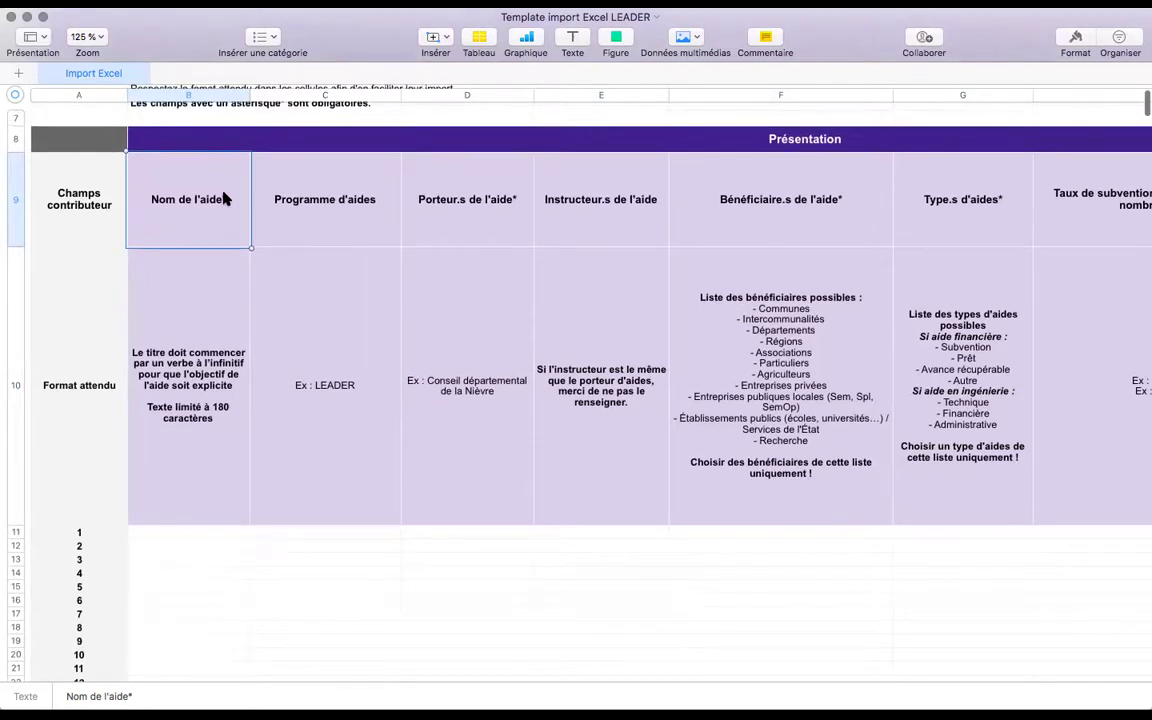
{"action": "scroll", "coordinate": [133, 220], "scroll_direction": "up", "scroll_amount": 3}
{"action": "left_click", "coordinate": [134, 203]}
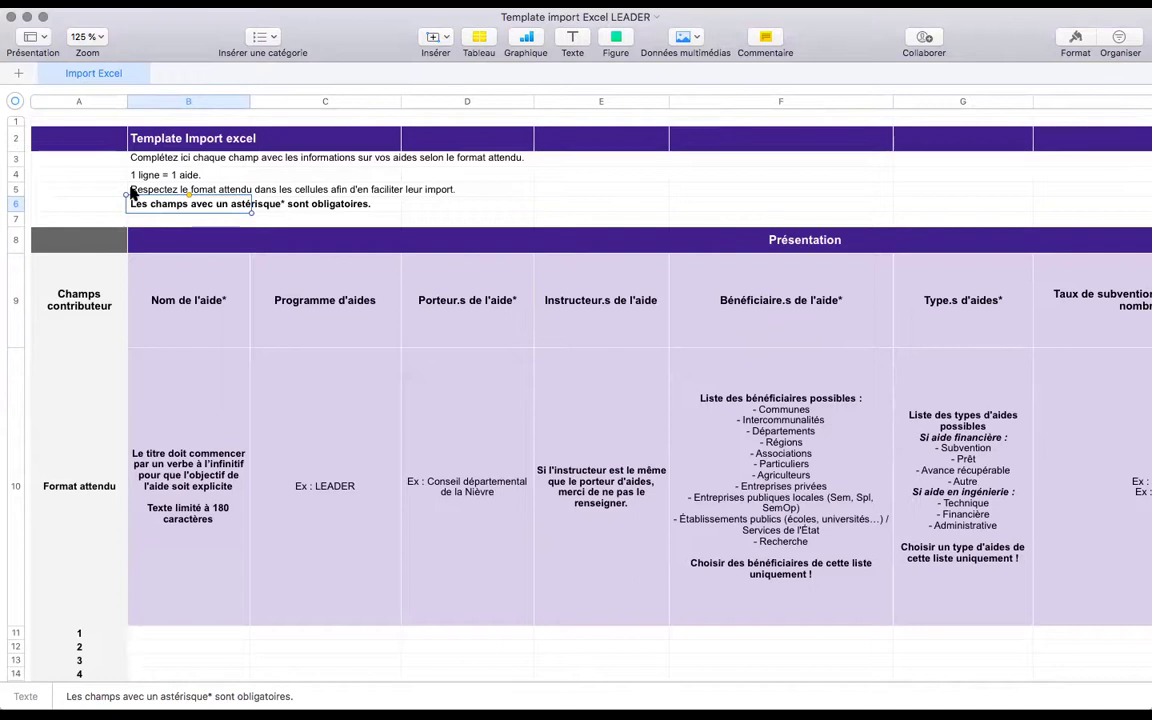
Review the Présentation headers one by one: Nom de l'aide, Programme d'aides, Porteur.s, Instructeur.s, Bénéficiaire.s and Type.s d'aides
{"action": "scroll", "coordinate": [300, 420], "scroll_direction": "down", "scroll_amount": 3}
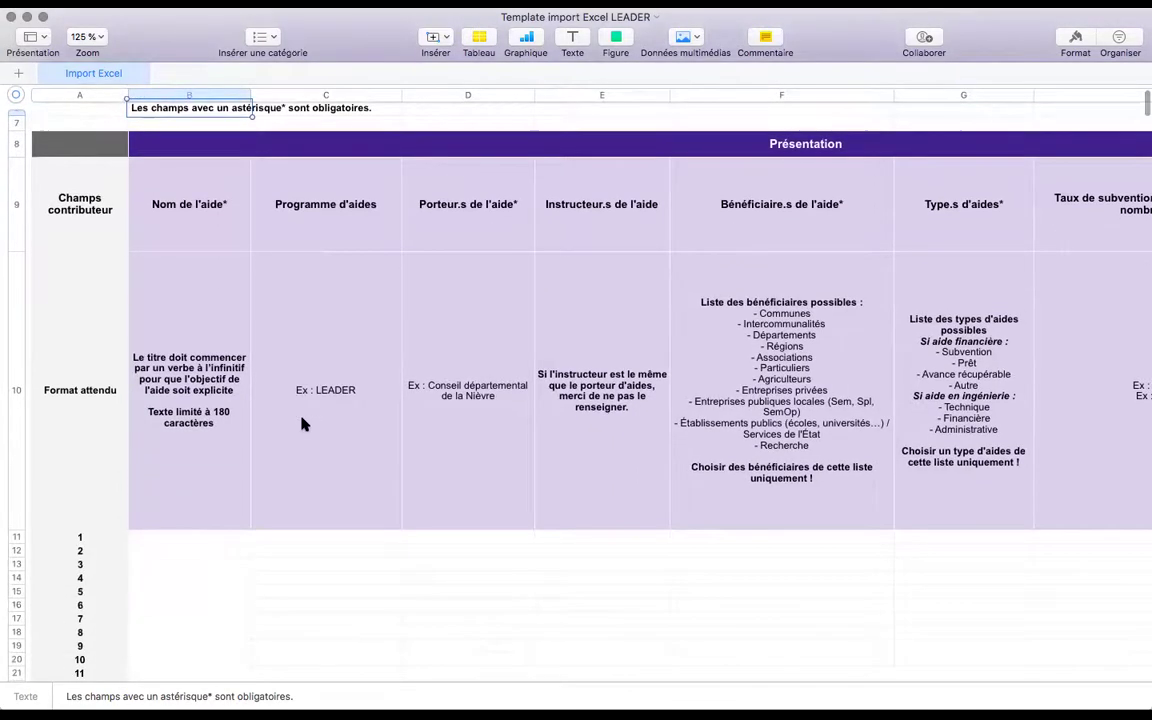
{"action": "left_click", "coordinate": [147, 212]}
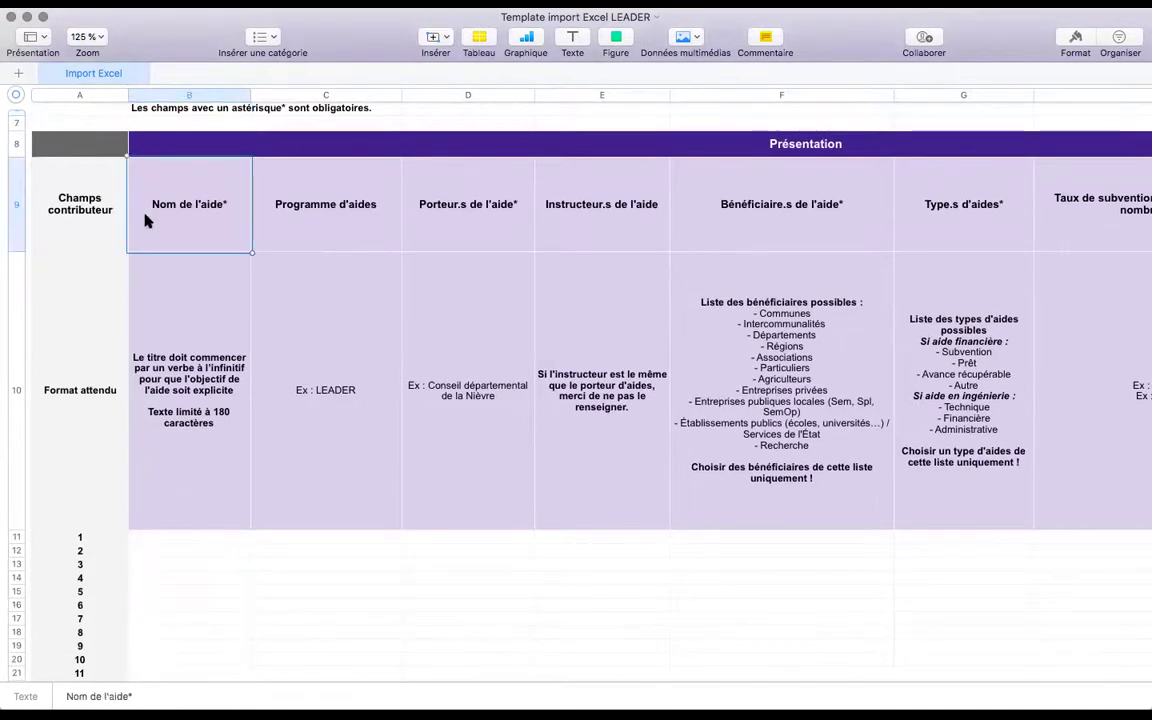
{"action": "left_click", "coordinate": [349, 207]}
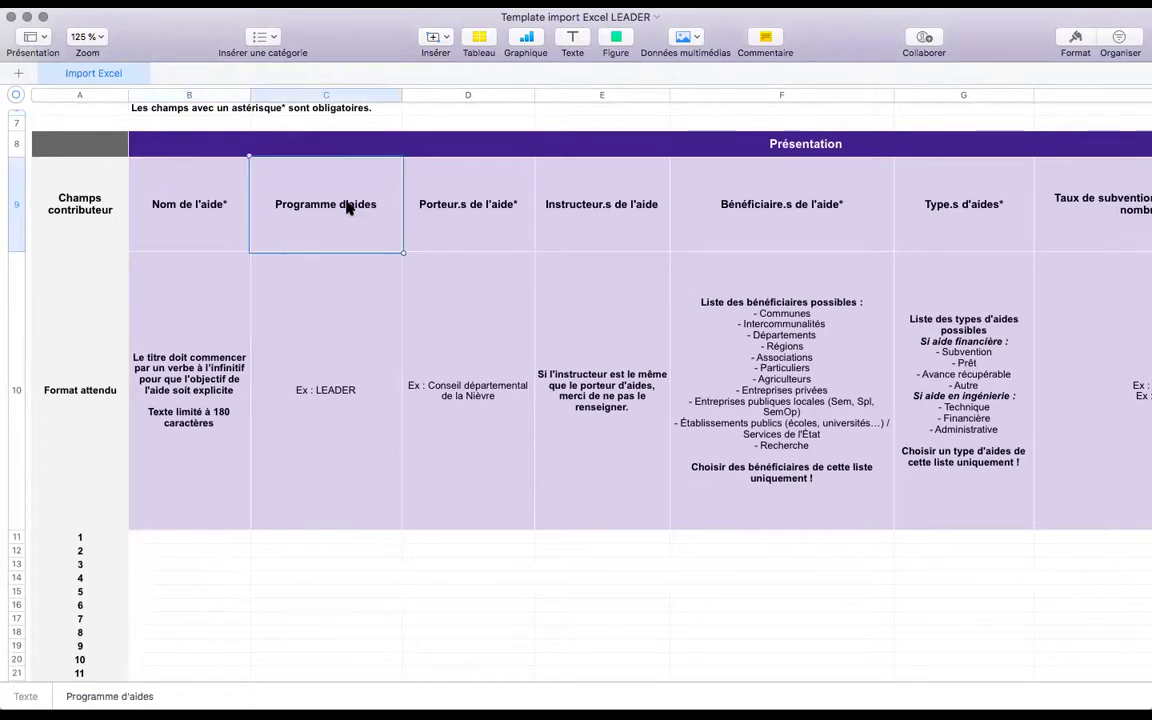
{"action": "key", "text": "Down"}
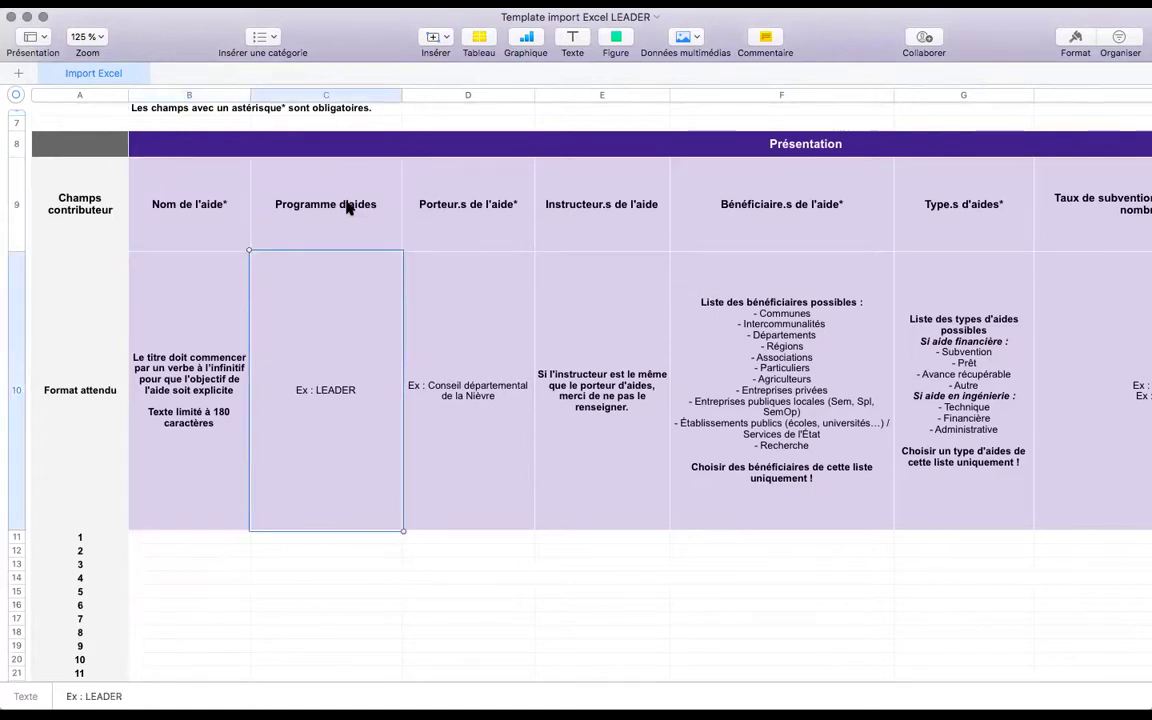
{"action": "key", "text": "Up"}
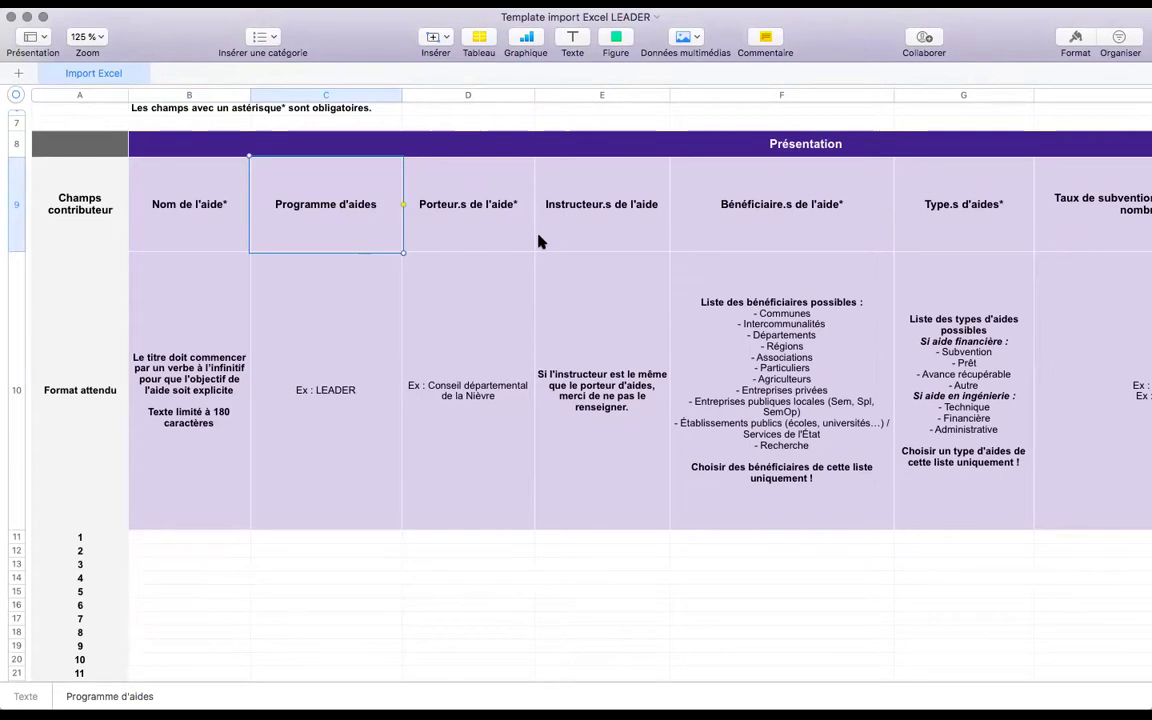
{"action": "left_click", "coordinate": [446, 224]}
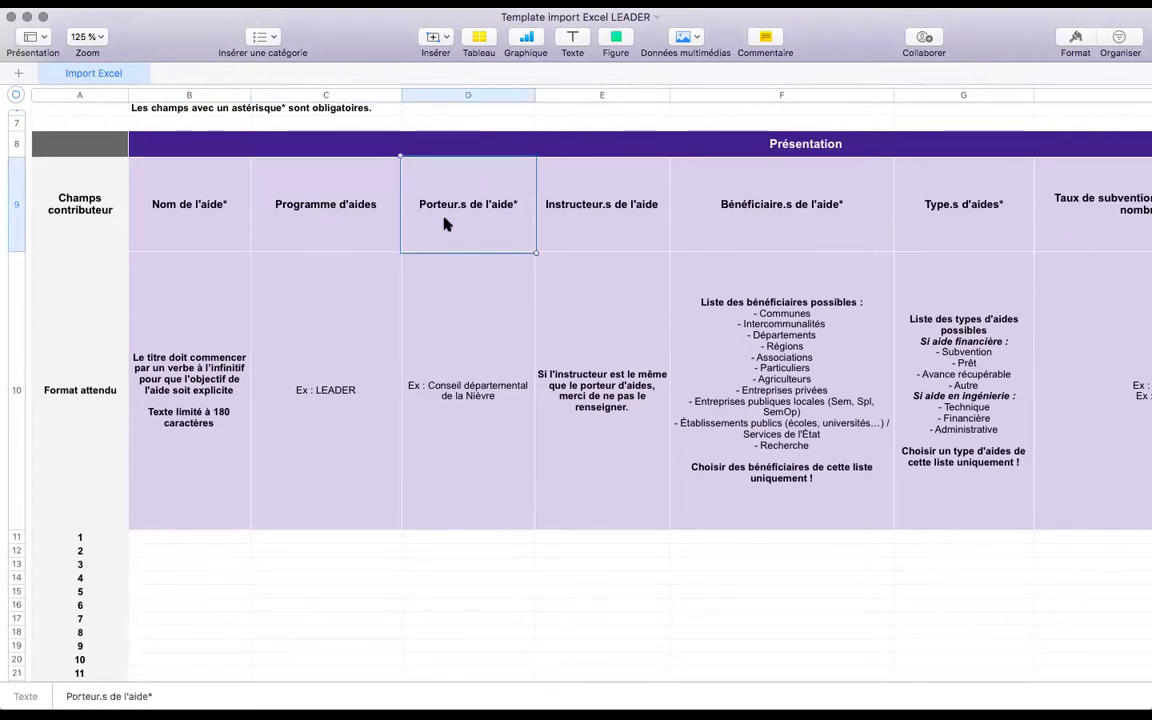
{"action": "key", "text": "Right"}
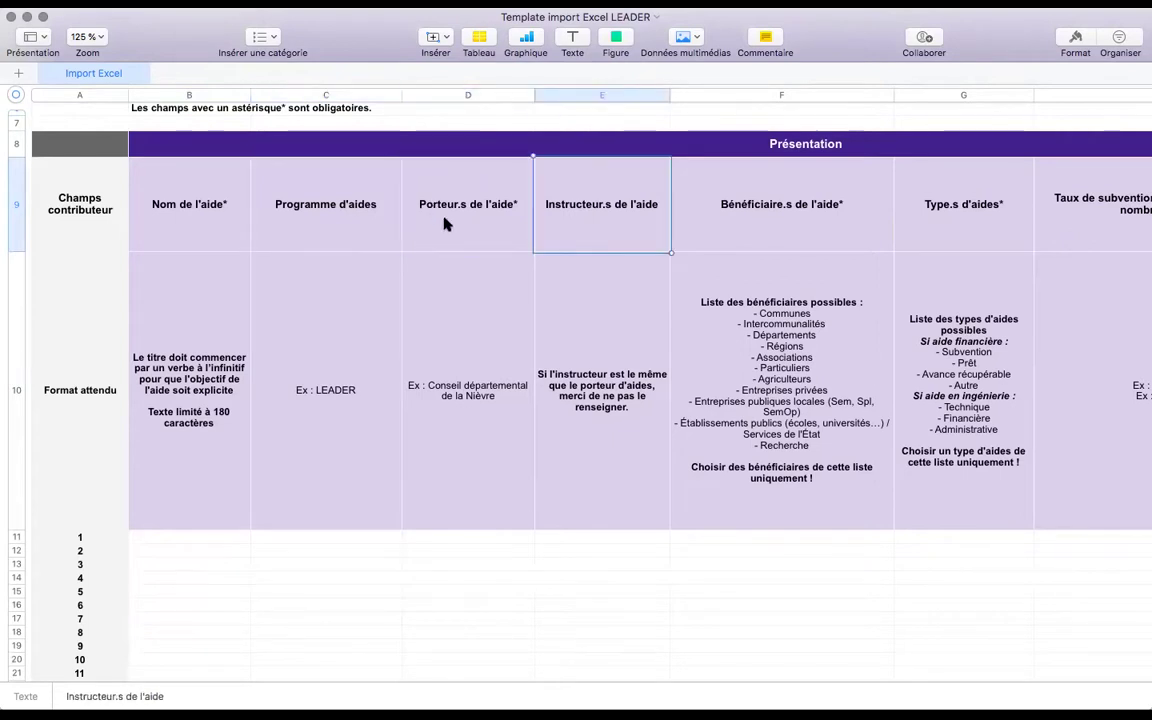
{"action": "key", "text": "Right"}
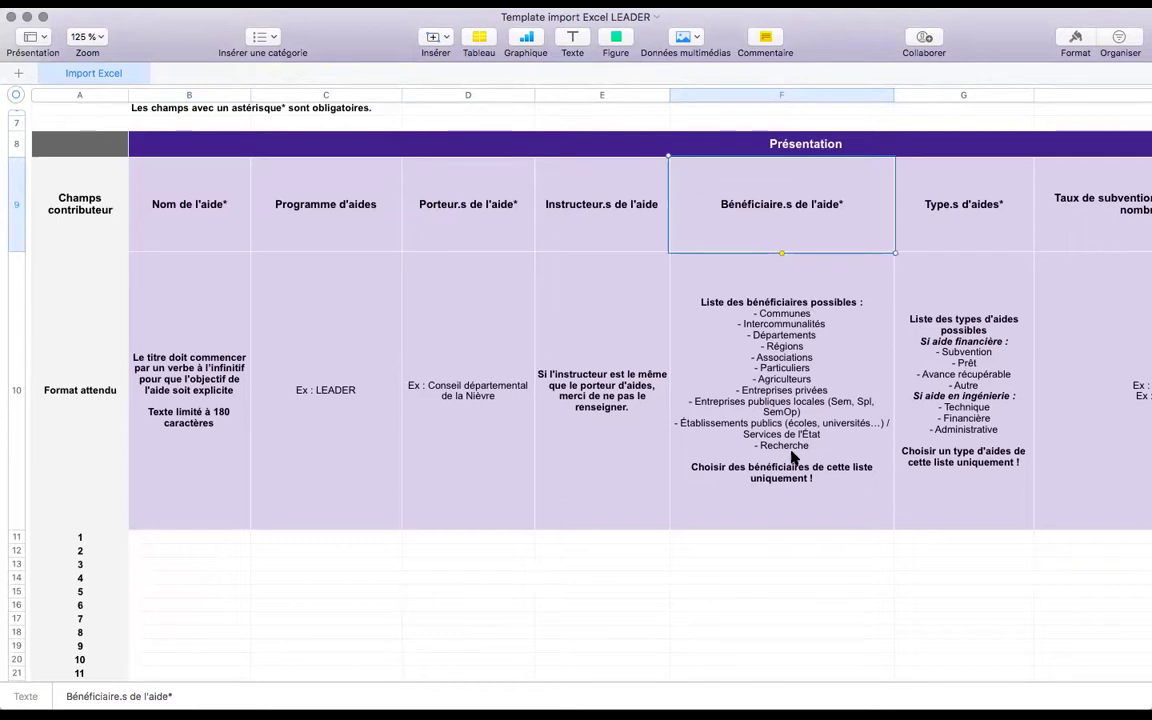
{"action": "key", "text": "Right"}
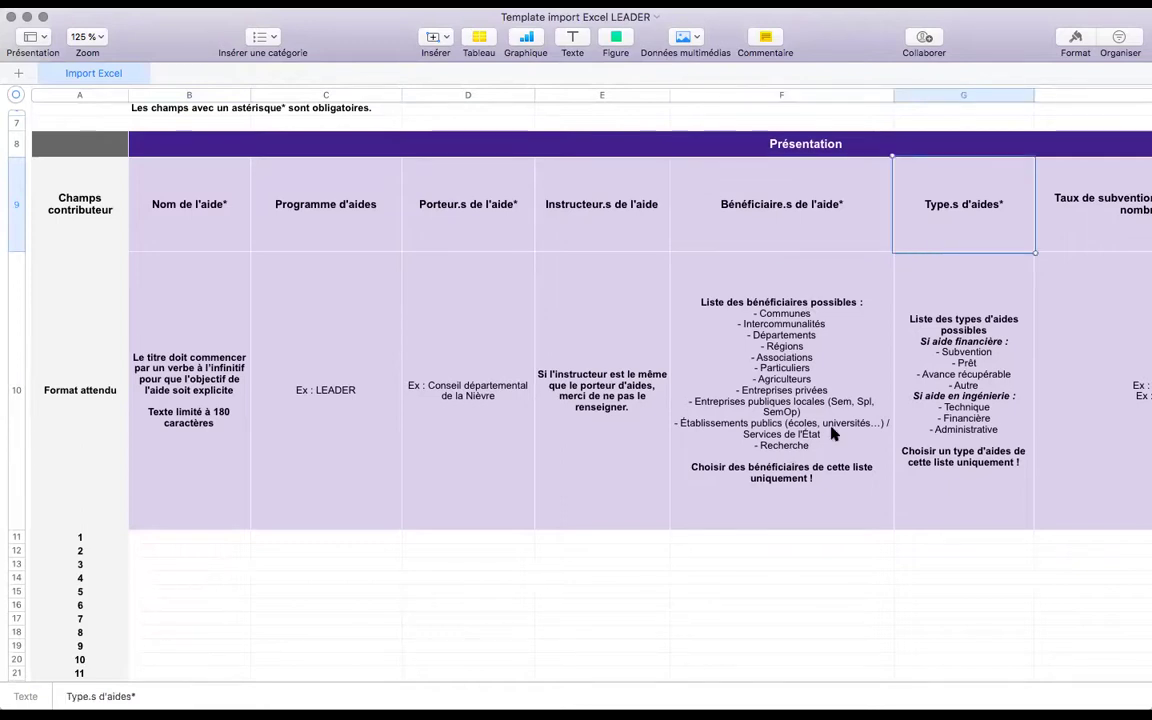
Examine the remaining Présentation columns: subsidy rate min. and max., optional rate comment, and the AAP or AMI question
{"action": "scroll", "coordinate": [793, 456], "scroll_direction": "right", "scroll_amount": 5}
{"action": "scroll", "coordinate": [832, 433], "scroll_direction": "right", "scroll_amount": 4}
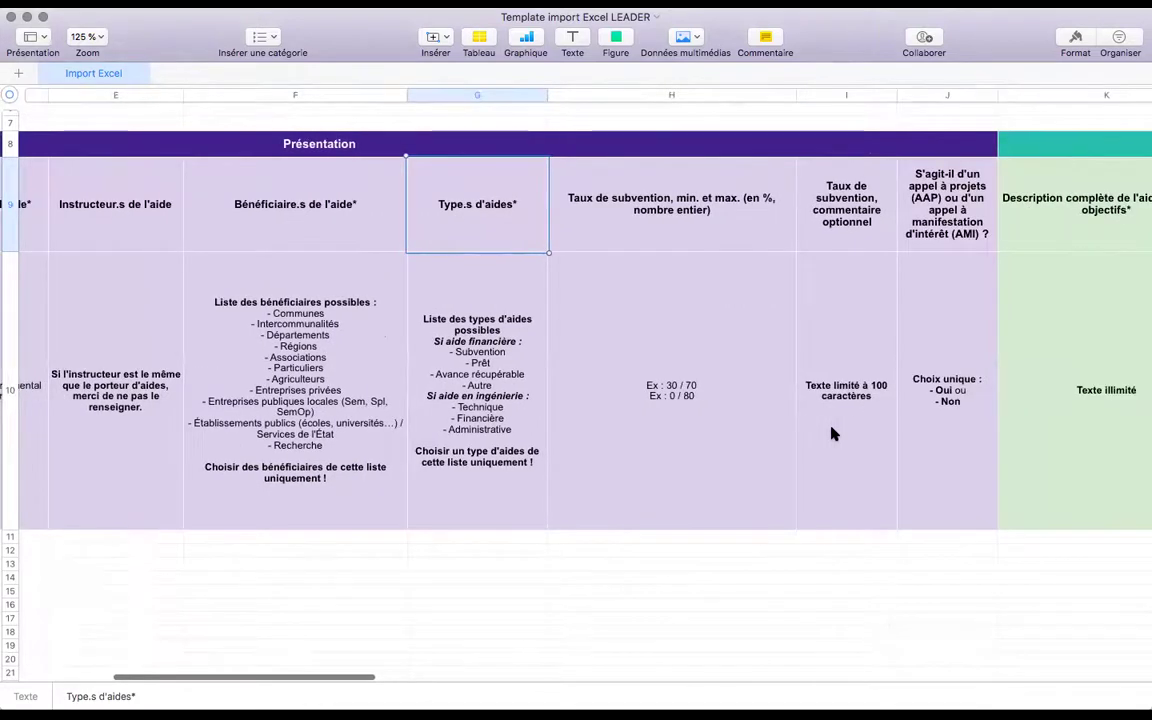
{"action": "left_click", "coordinate": [729, 216]}
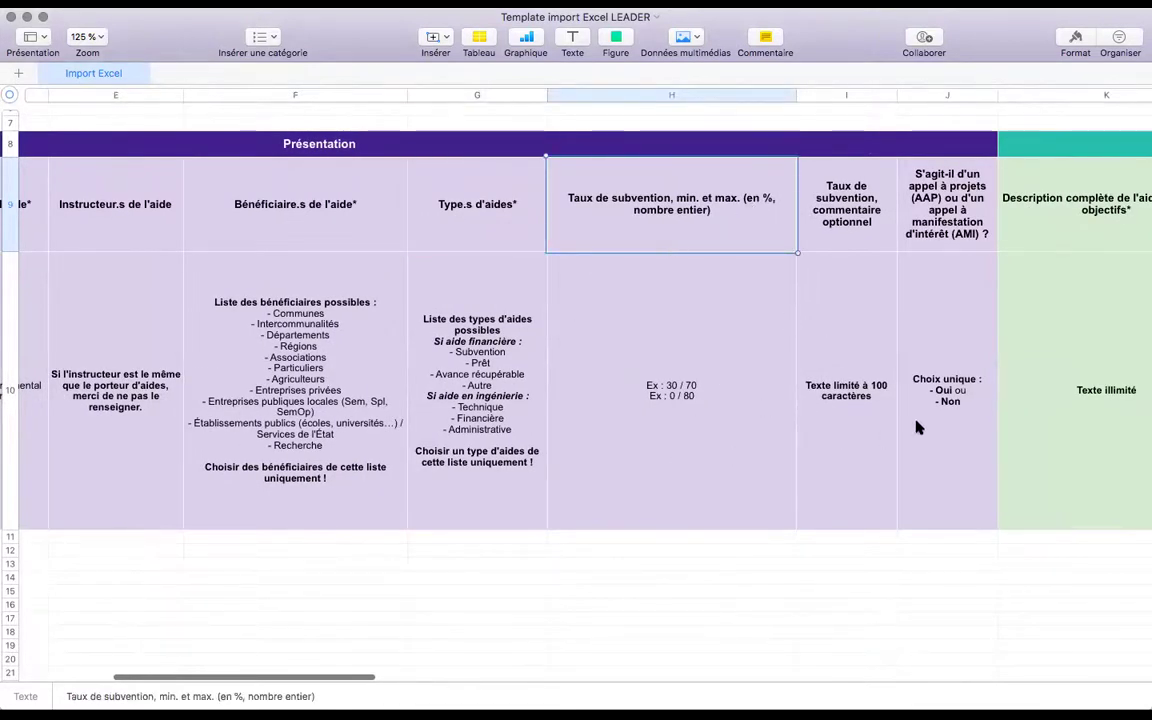
{"action": "scroll", "coordinate": [702, 437], "scroll_direction": "right", "scroll_amount": 5}
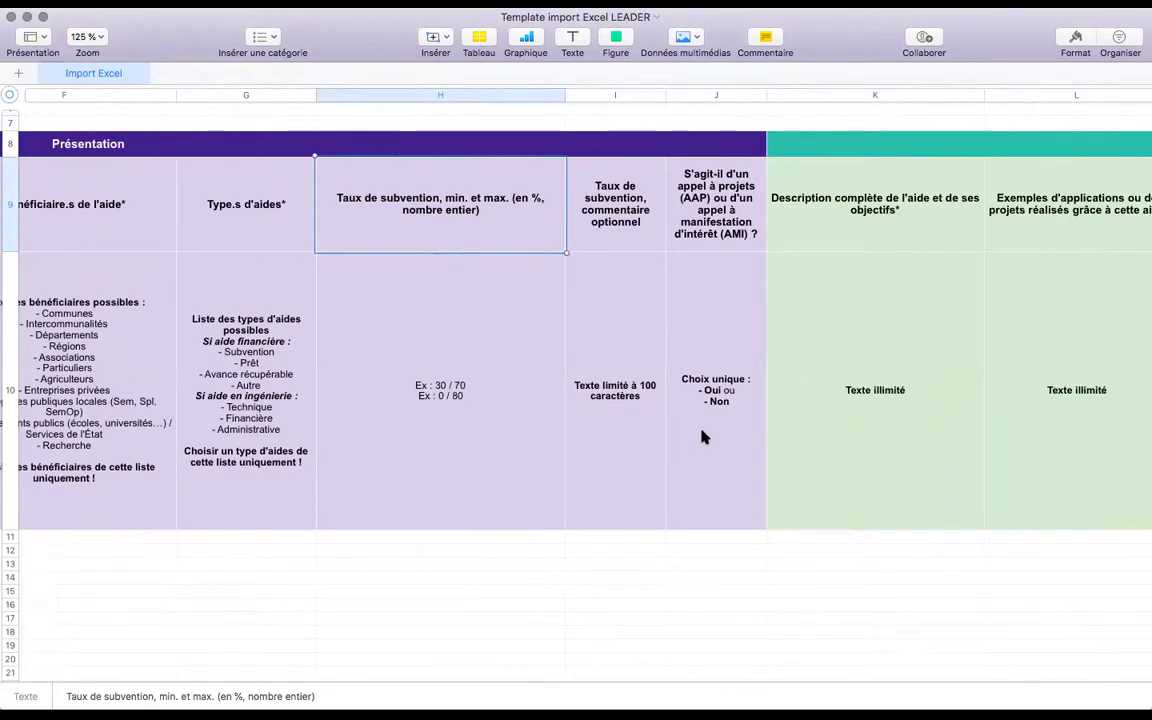
{"action": "left_click", "coordinate": [590, 378]}
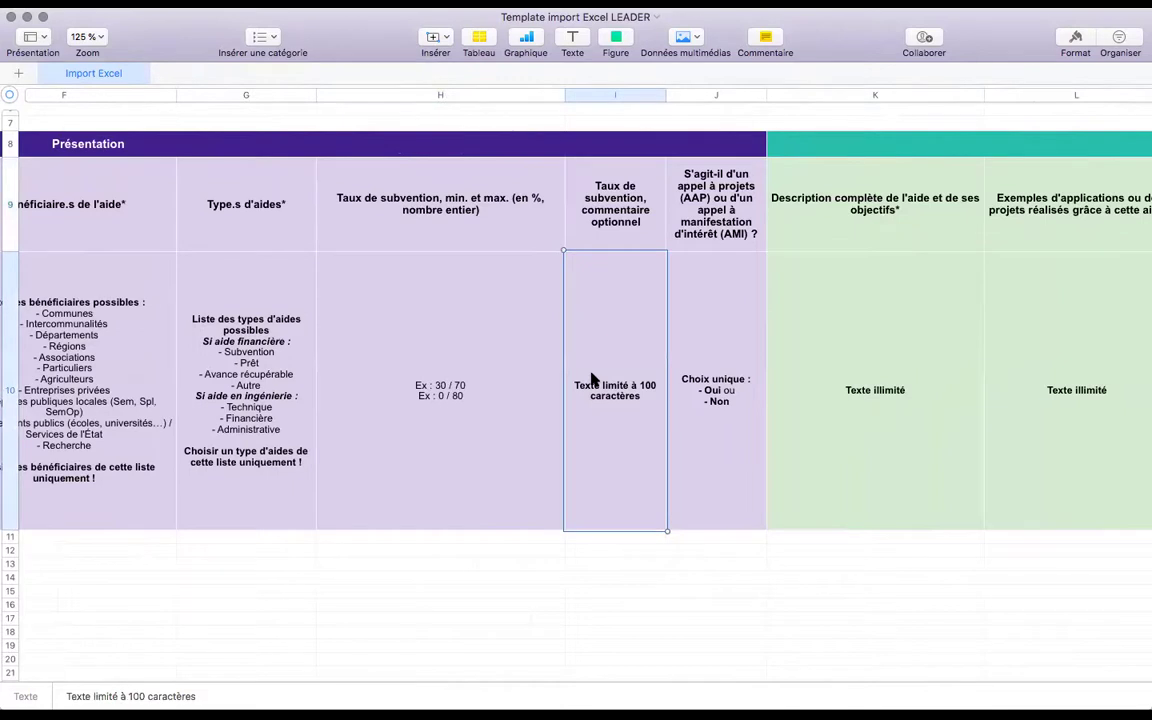
{"action": "left_click", "coordinate": [586, 213]}
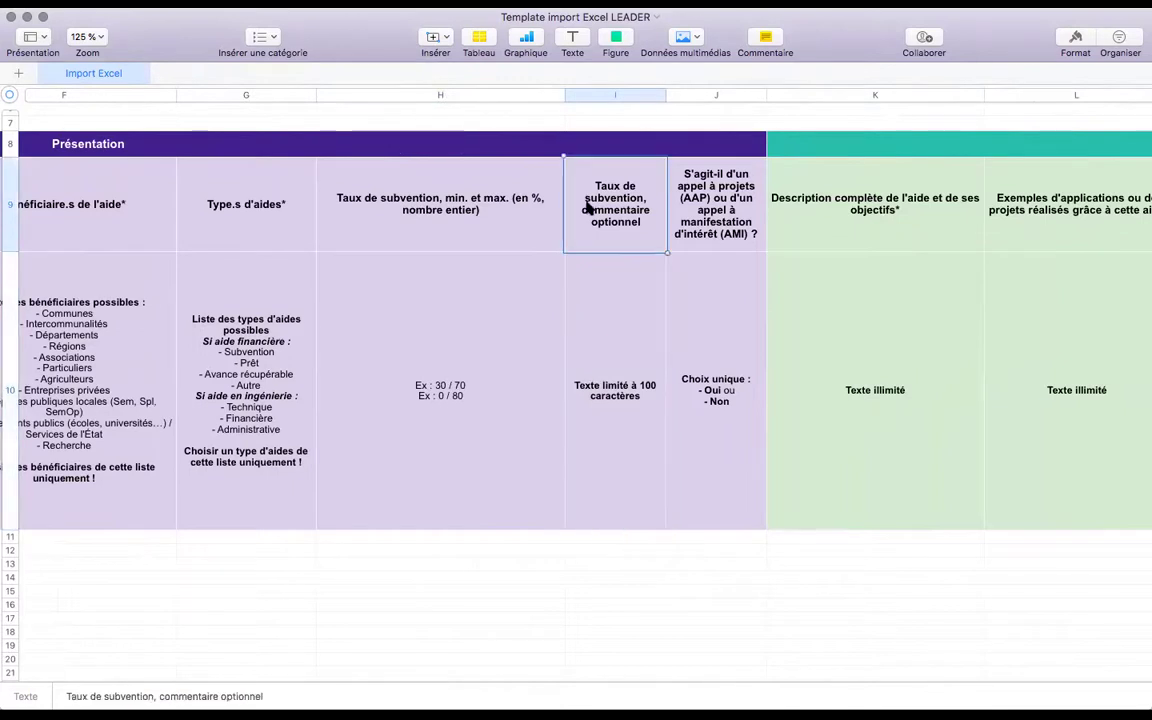
{"action": "left_click", "coordinate": [693, 226]}
Examine the Description columns for the full description, application examples and Sous-thématiques, including the first entry row's cells for the two text fields
{"action": "scroll", "coordinate": [693, 226], "scroll_direction": "right", "scroll_amount": 5}
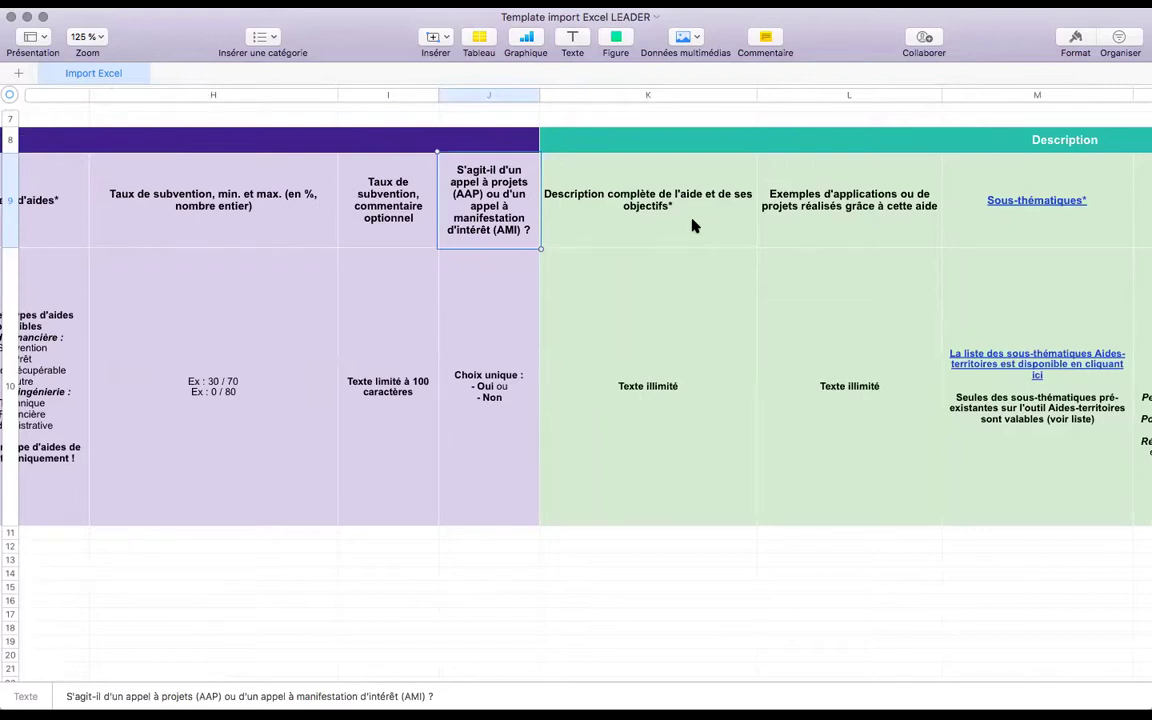
{"action": "scroll", "coordinate": [693, 226], "scroll_direction": "right", "scroll_amount": 8}
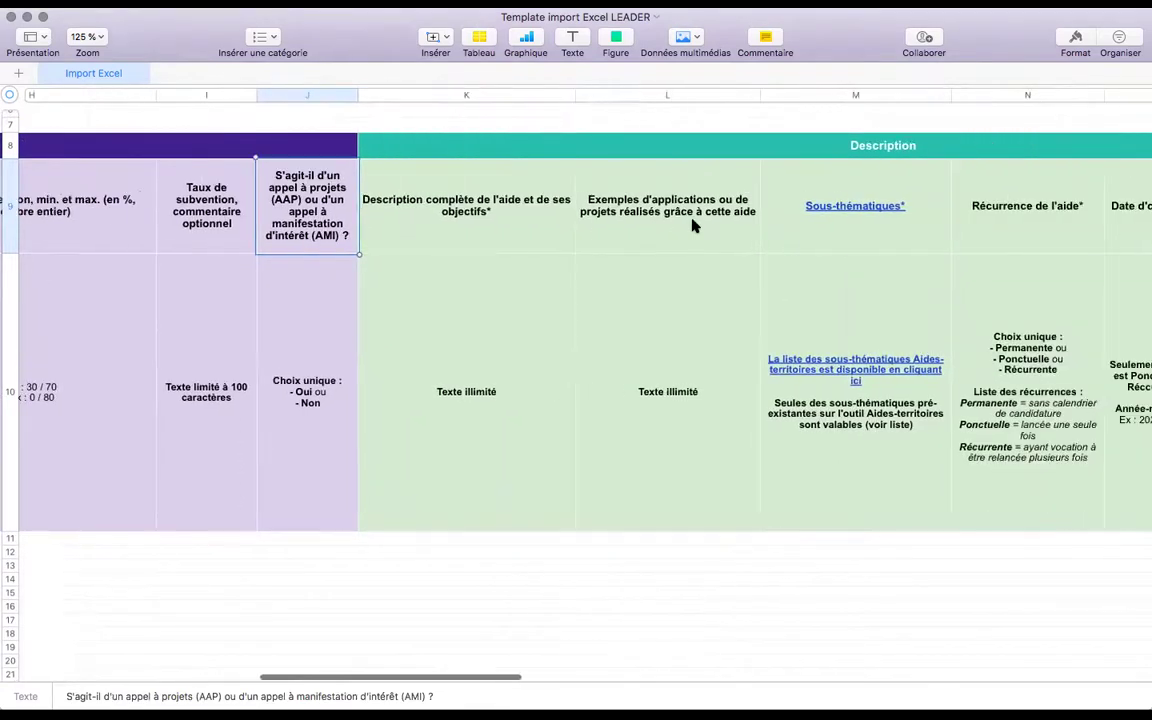
{"action": "scroll", "coordinate": [693, 226], "scroll_direction": "right", "scroll_amount": 1}
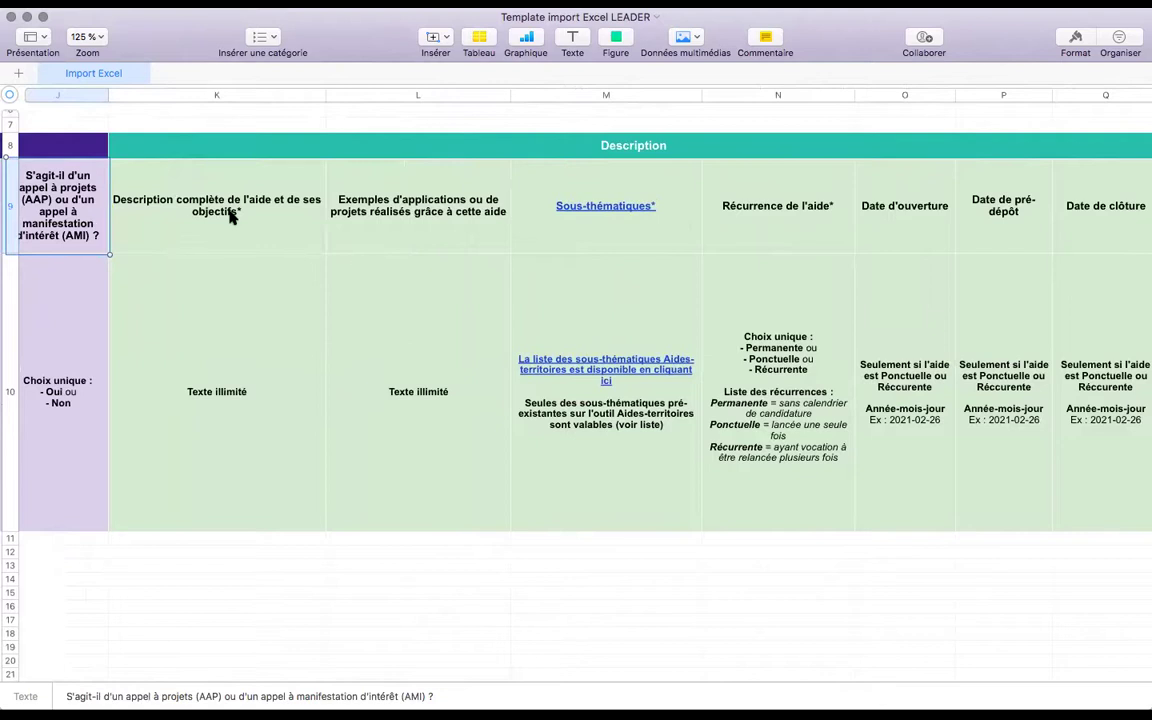
{"action": "left_click", "coordinate": [175, 238]}
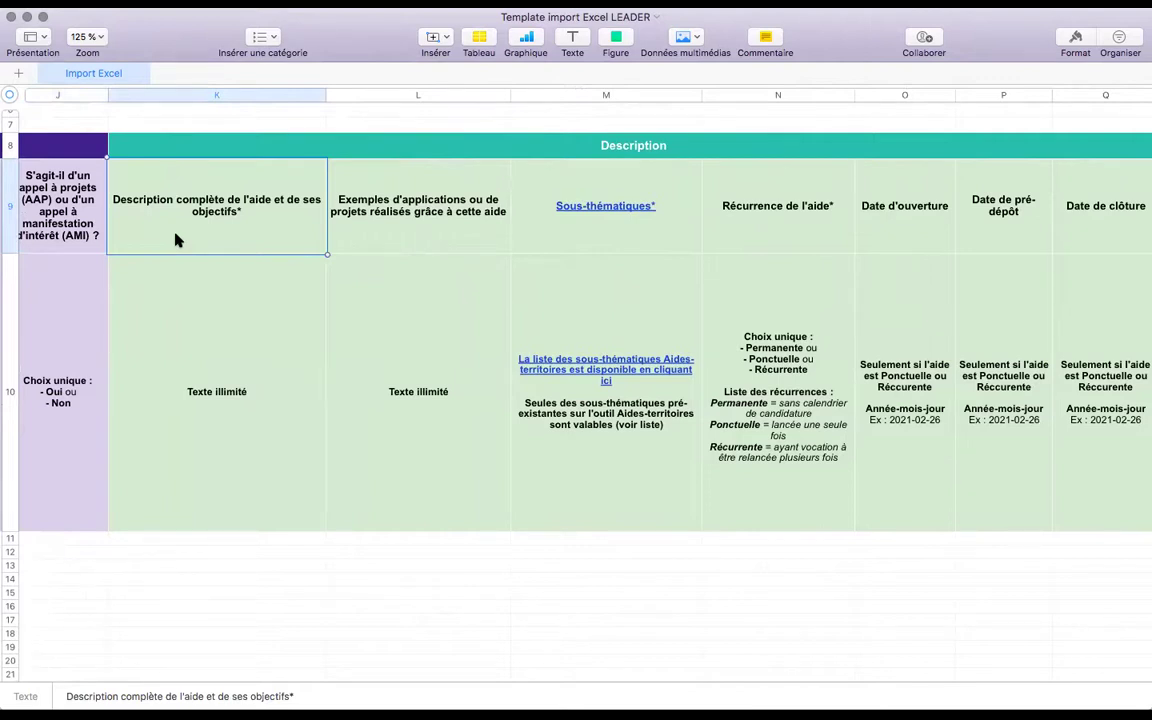
{"action": "scroll", "coordinate": [200, 560], "scroll_direction": "up", "scroll_amount": 2}
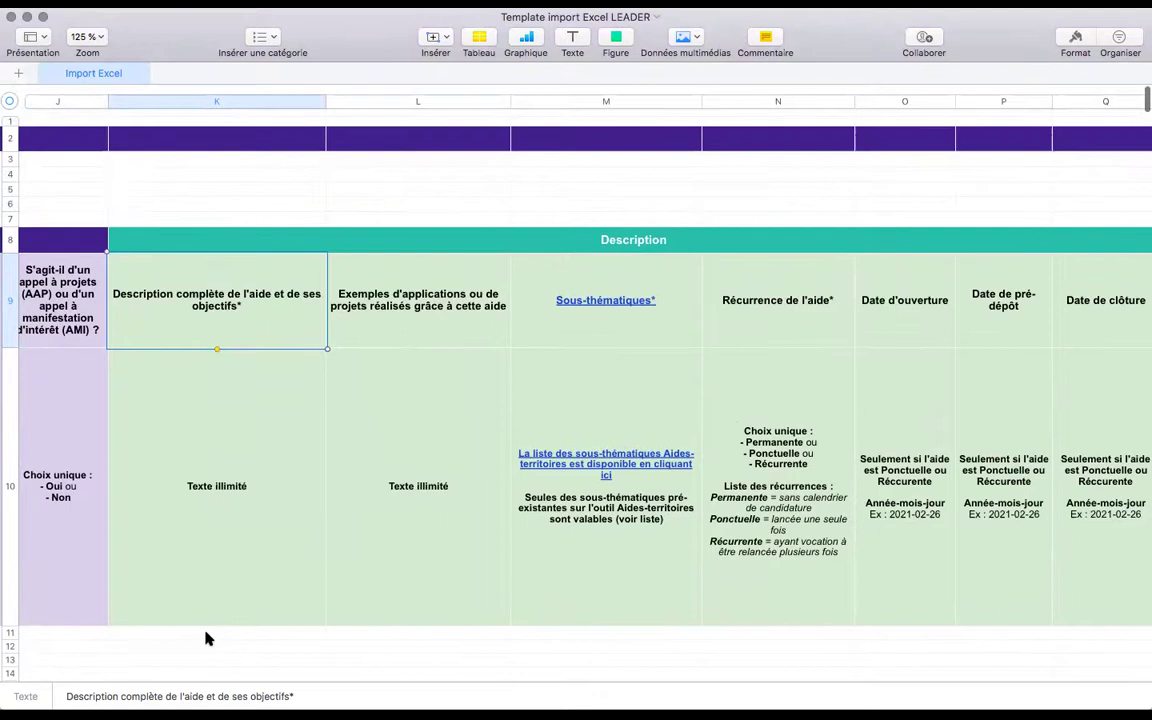
{"action": "left_click", "coordinate": [206, 634]}
{"action": "scroll", "coordinate": [206, 638], "scroll_direction": "down", "scroll_amount": 2}
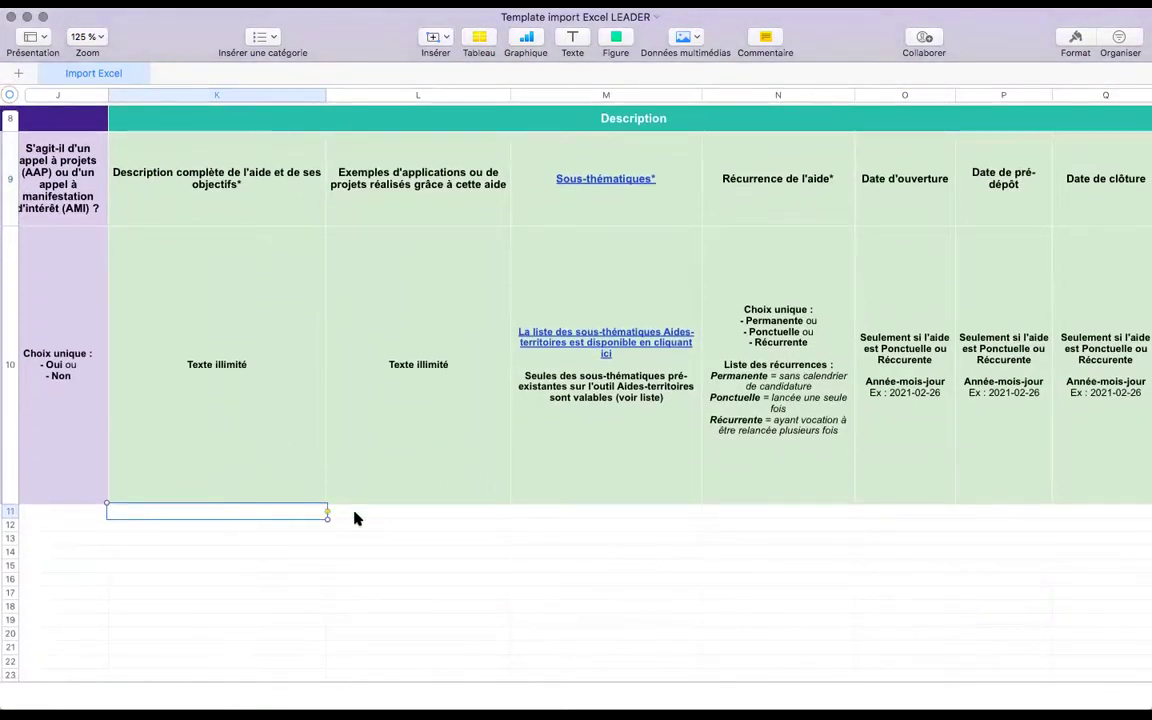
{"action": "left_click", "coordinate": [355, 518]}
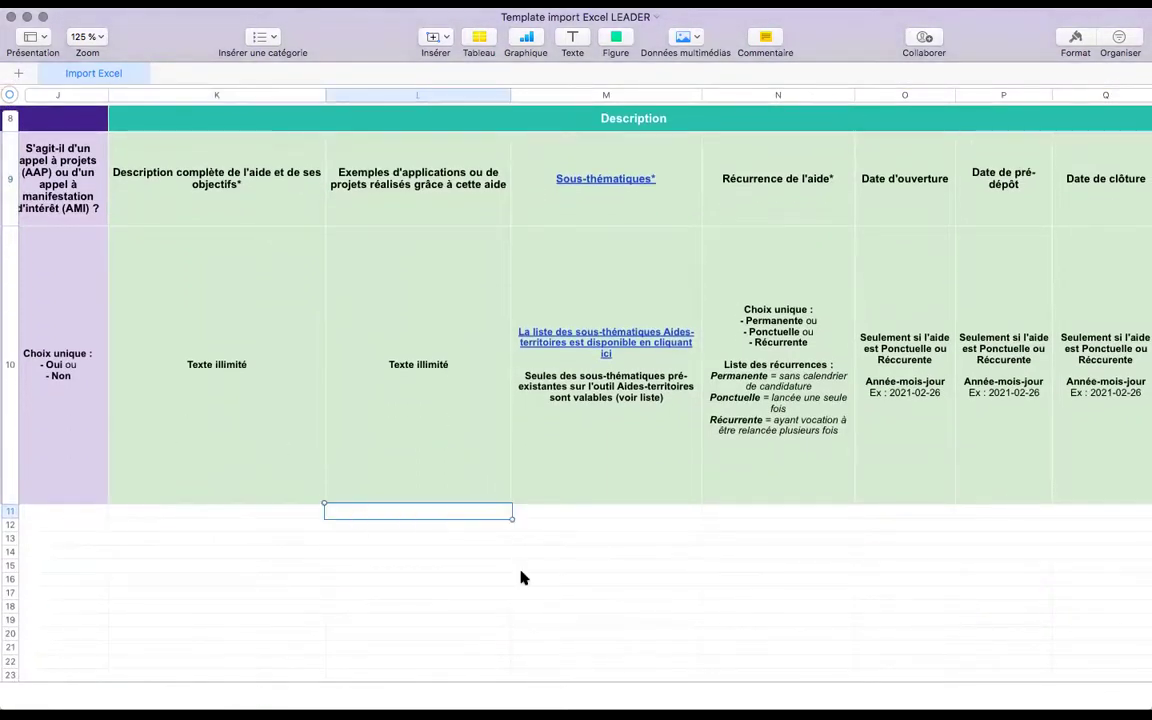
{"action": "left_click", "coordinate": [545, 202]}
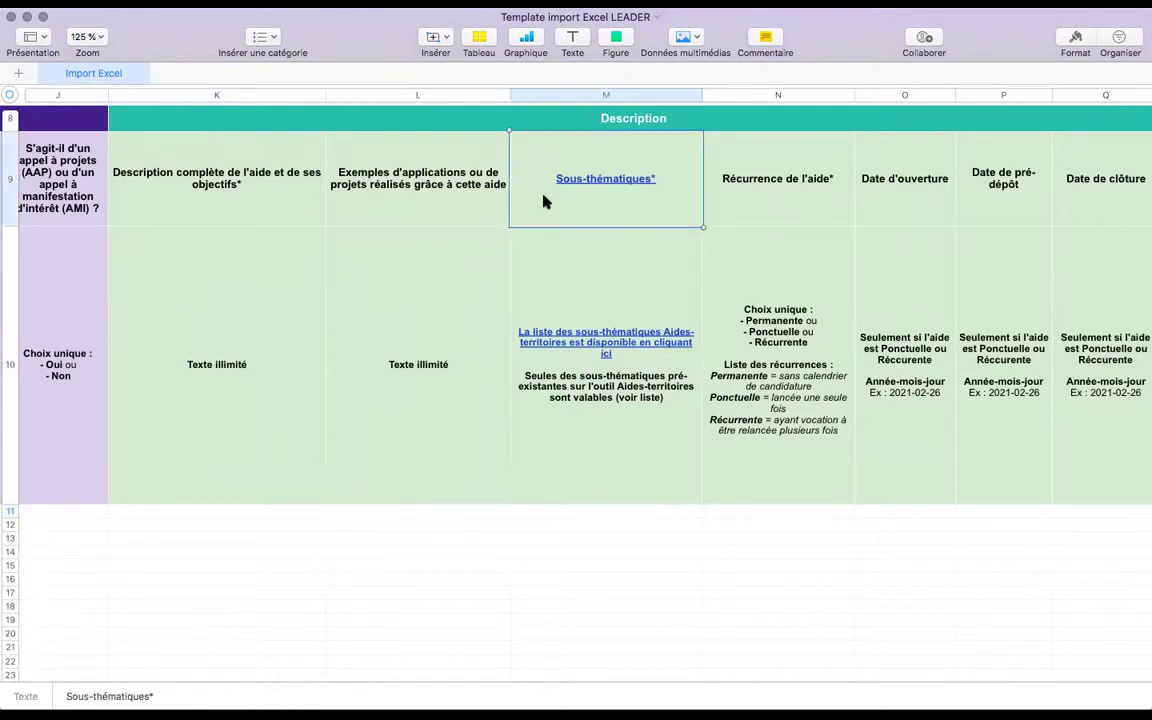
Examine the expected format for Sous-thématiques, then the Date d'ouverture, Date de pré-dépôt and Date de clôture columns
{"action": "left_click", "coordinate": [586, 348]}
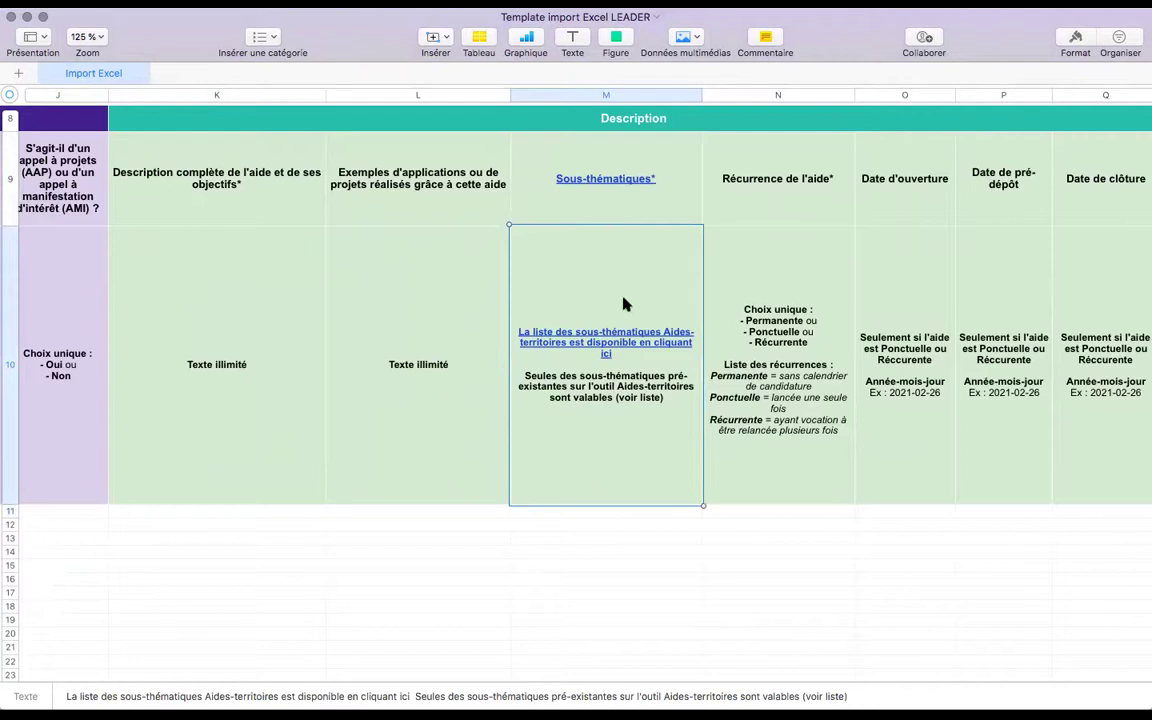
{"action": "scroll", "coordinate": [623, 303], "scroll_direction": "right", "scroll_amount": 5}
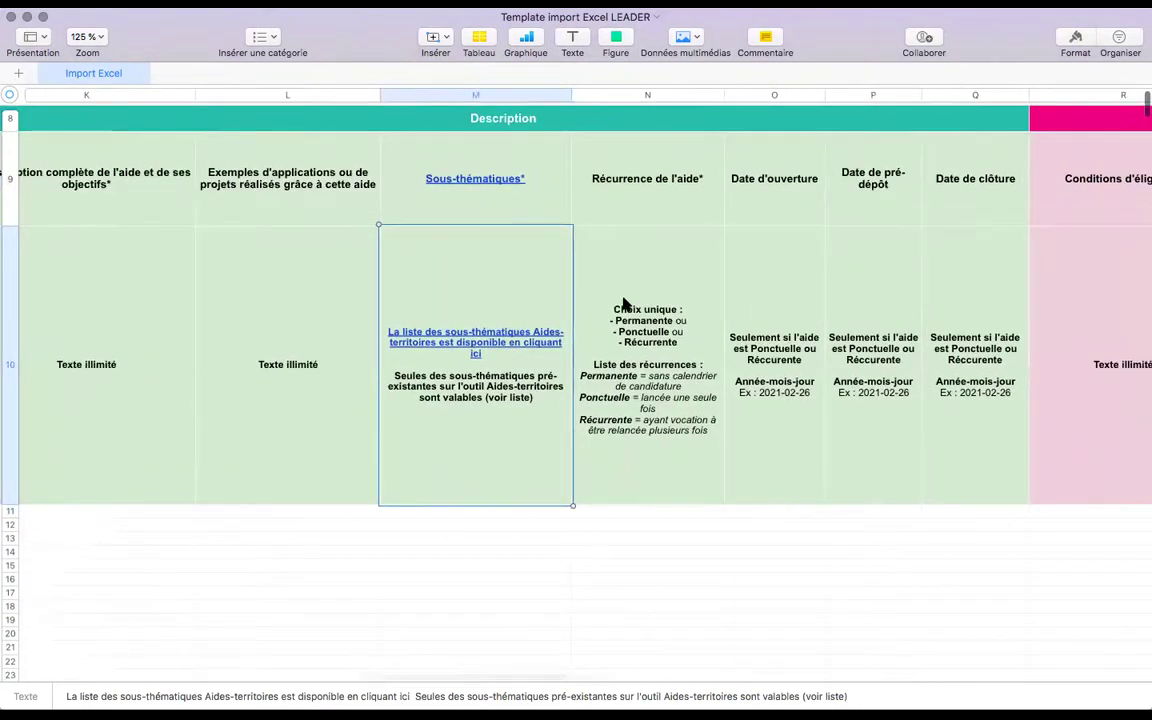
{"action": "scroll", "coordinate": [600, 290], "scroll_direction": "right", "scroll_amount": 2}
{"action": "left_click", "coordinate": [510, 158]}
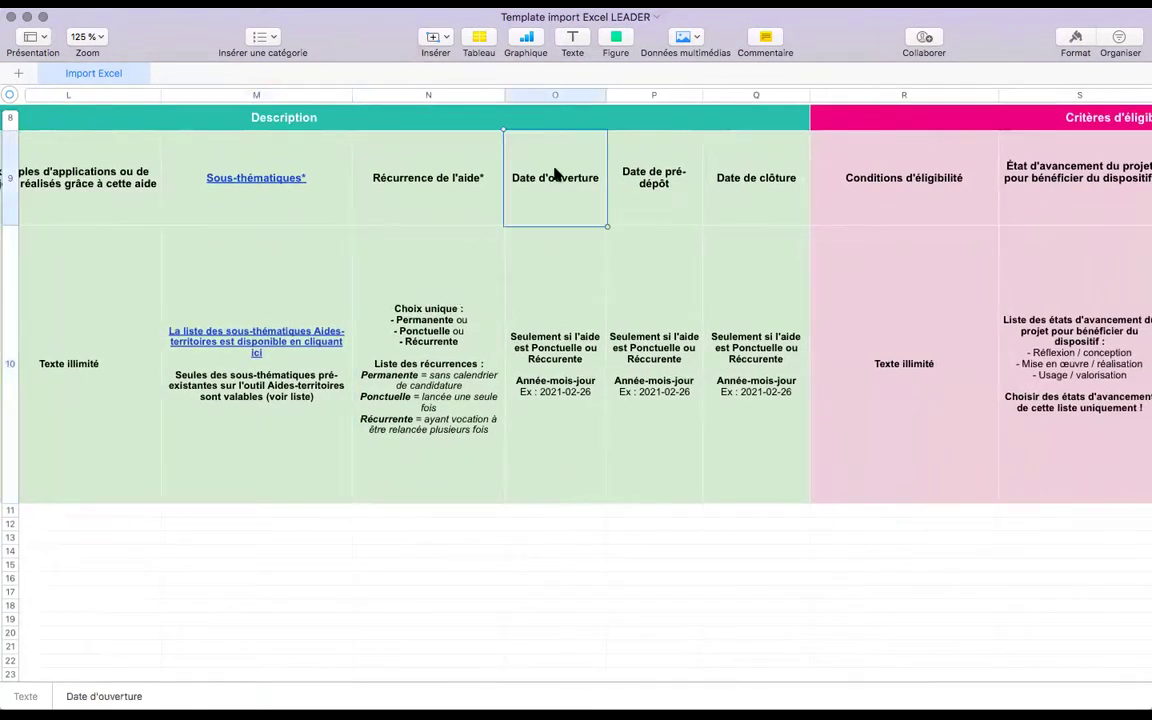
{"action": "left_click", "coordinate": [675, 192]}
{"action": "left_click", "coordinate": [769, 203]}
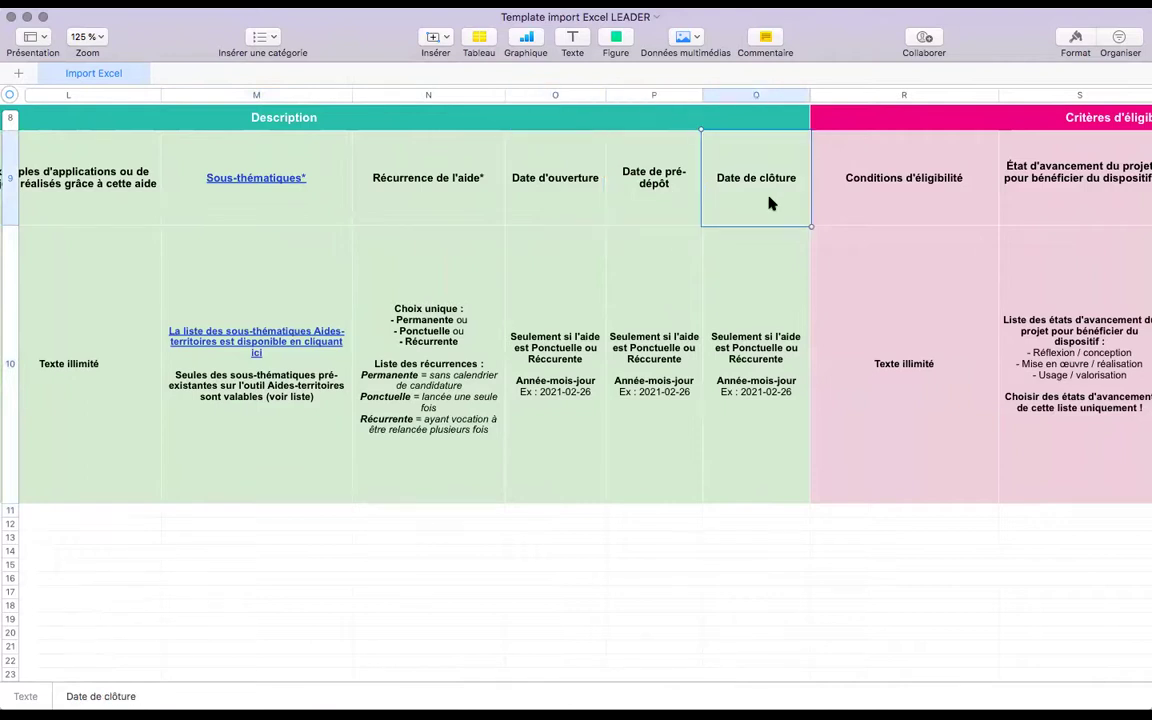
Return to the Description section and review the Récurrence de l'aide header and the application examples header
{"action": "scroll", "coordinate": [769, 203], "scroll_direction": "right", "scroll_amount": 3}
{"action": "scroll", "coordinate": [769, 203], "scroll_direction": "right", "scroll_amount": 3}
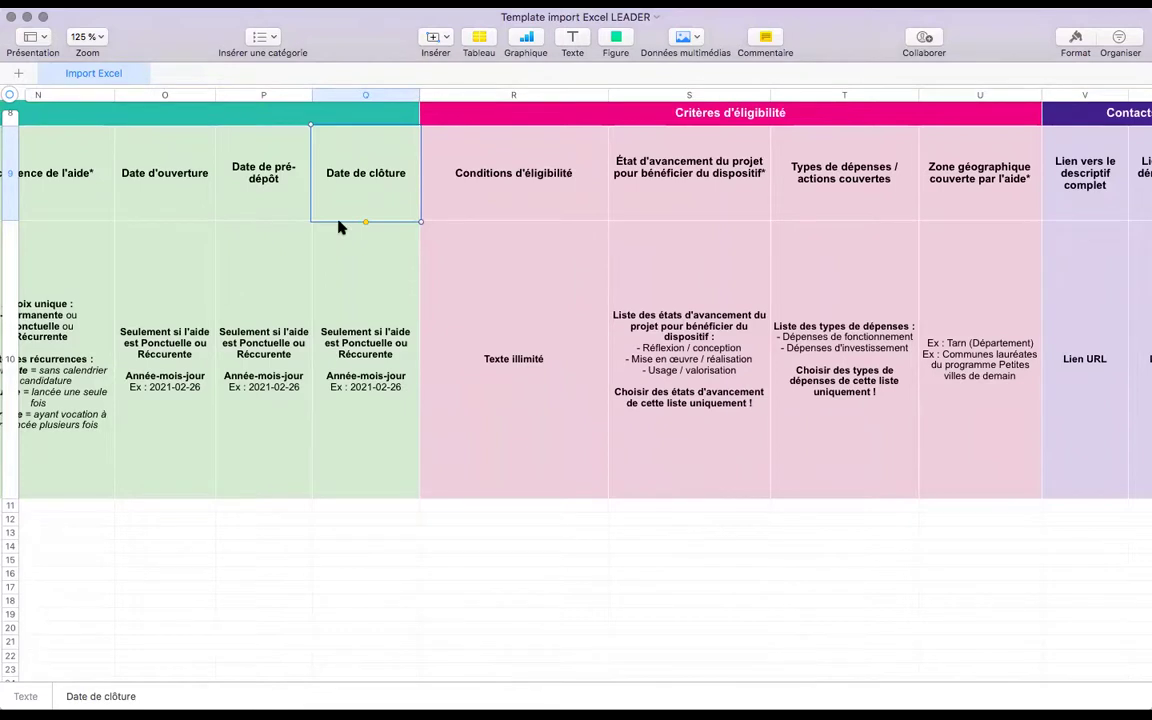
{"action": "scroll", "coordinate": [338, 227], "scroll_direction": "up", "scroll_amount": 2}
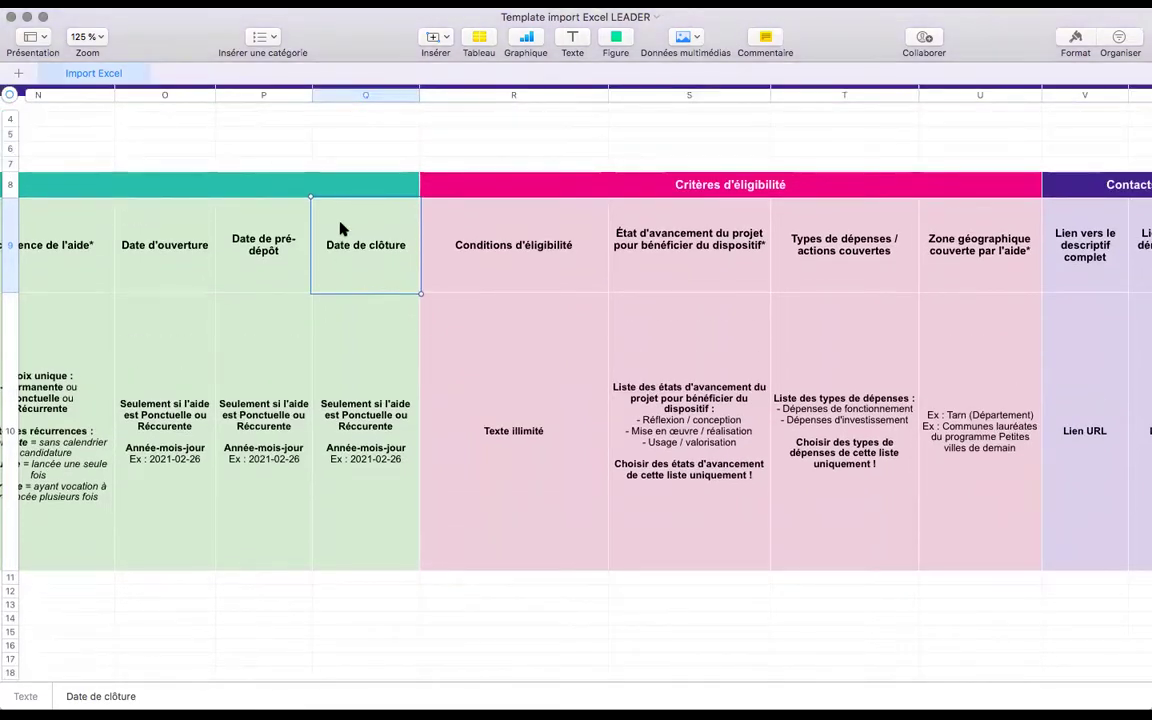
{"action": "scroll", "coordinate": [340, 229], "scroll_direction": "left", "scroll_amount": 5}
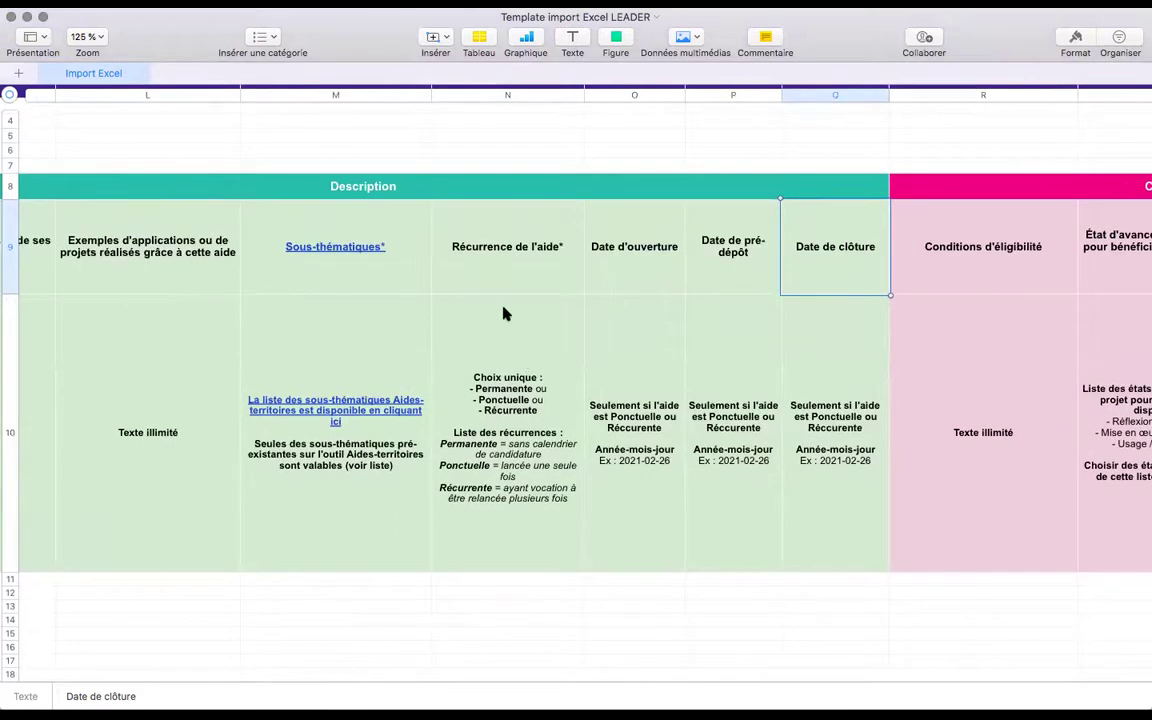
{"action": "left_click", "coordinate": [450, 281]}
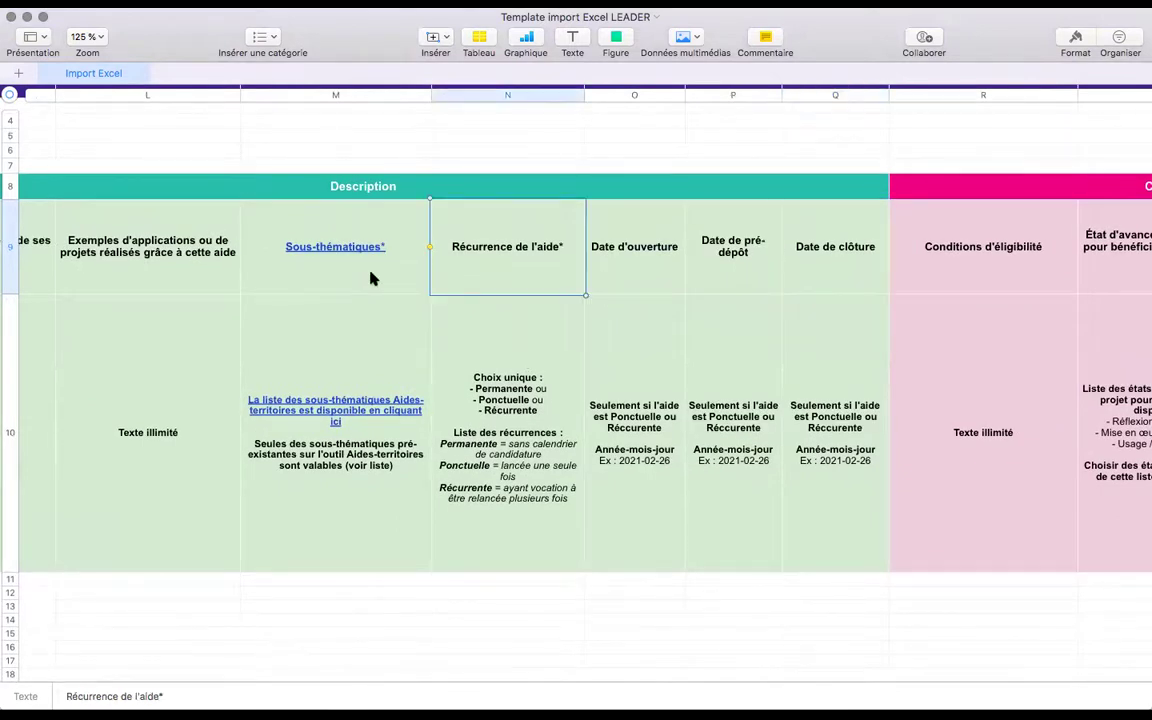
{"action": "scroll", "coordinate": [343, 272], "scroll_direction": "left", "scroll_amount": 2}
{"action": "left_click", "coordinate": [330, 266]}
Go over the opening, pre-submission and closing date headers again, one by one, alongside the recurrence options
{"action": "scroll", "coordinate": [332, 268], "scroll_direction": "right", "scroll_amount": 5}
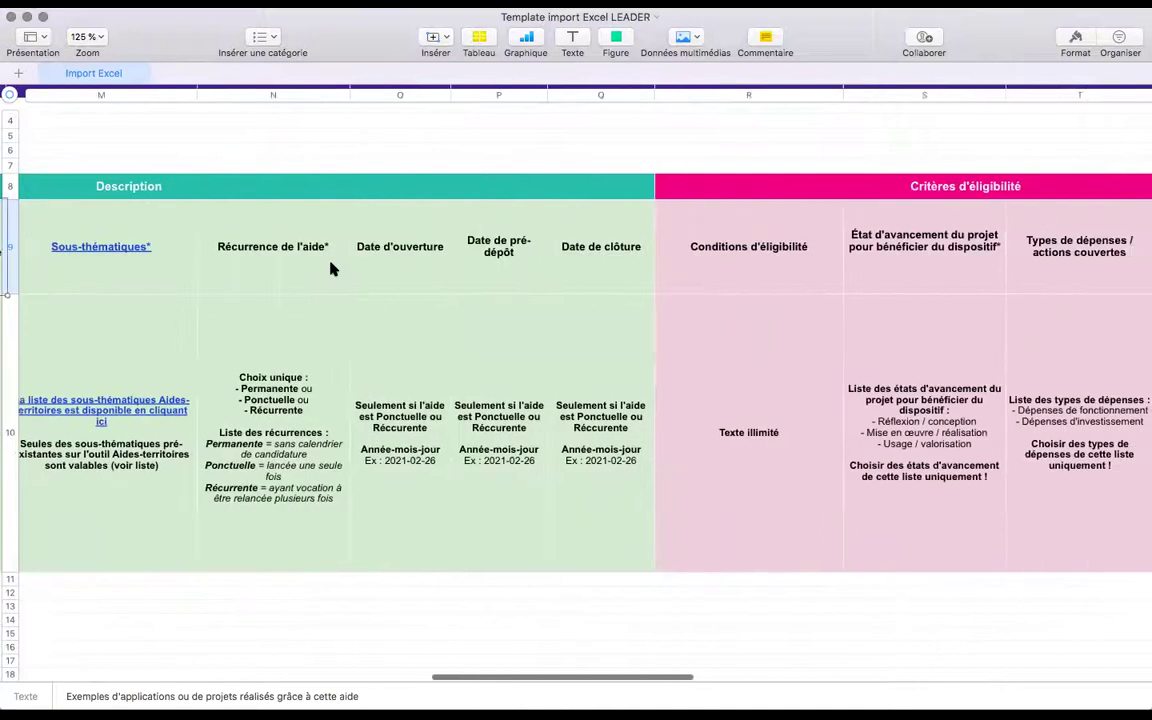
{"action": "scroll", "coordinate": [331, 266], "scroll_direction": "right", "scroll_amount": 2}
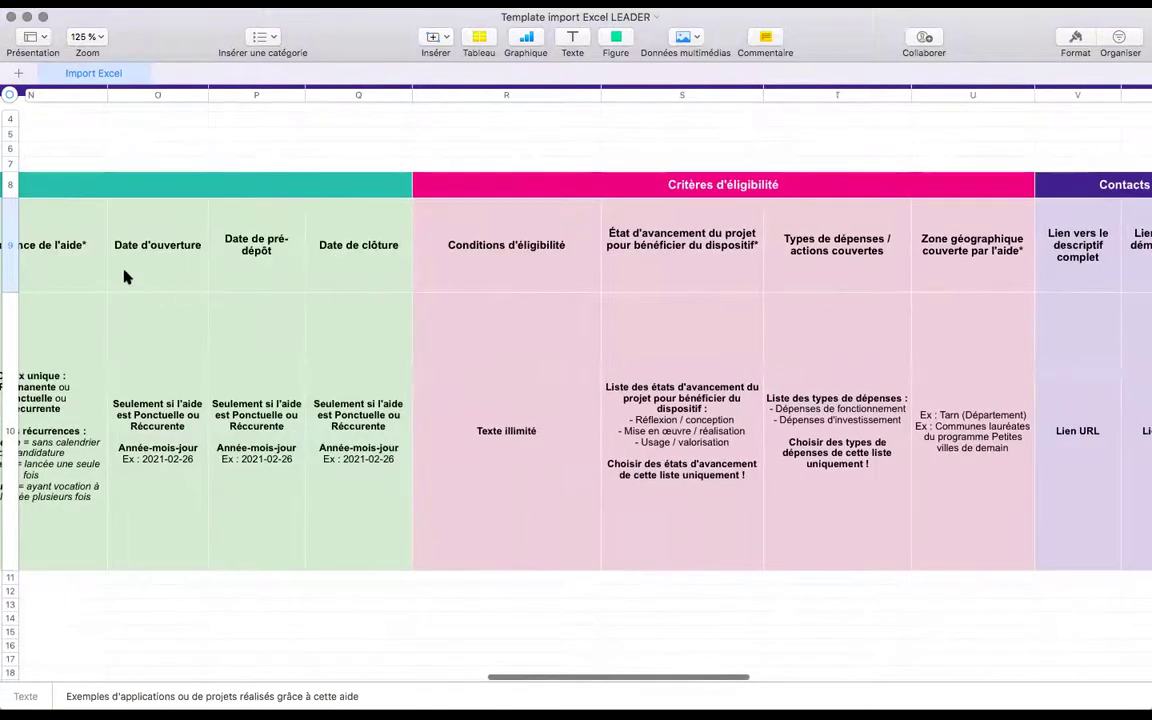
{"action": "left_click", "coordinate": [125, 276]}
{"action": "left_click", "coordinate": [240, 278]}
{"action": "left_click", "coordinate": [343, 262]}
{"action": "scroll", "coordinate": [343, 262], "scroll_direction": "left", "scroll_amount": 1}
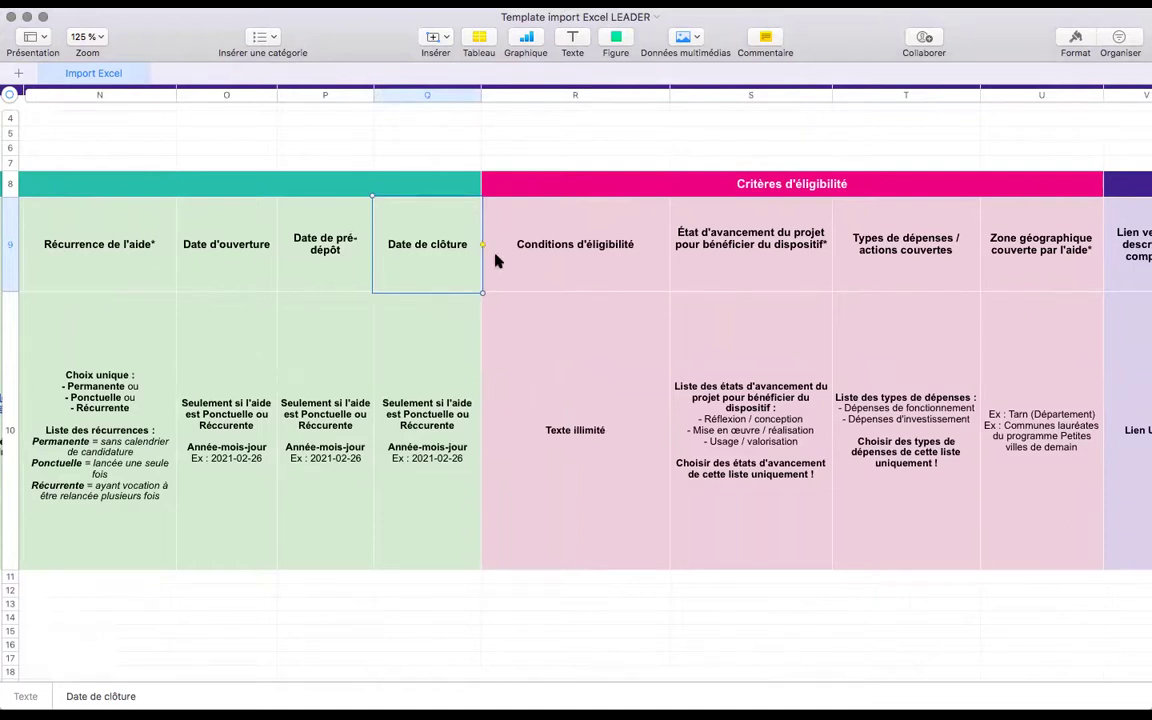
Examine the Critères d'éligibilité section header by header: eligibility conditions, project progress, types of expenses and geographic zone covered
{"action": "scroll", "coordinate": [497, 261], "scroll_direction": "right", "scroll_amount": 5}
{"action": "left_click", "coordinate": [480, 183]}
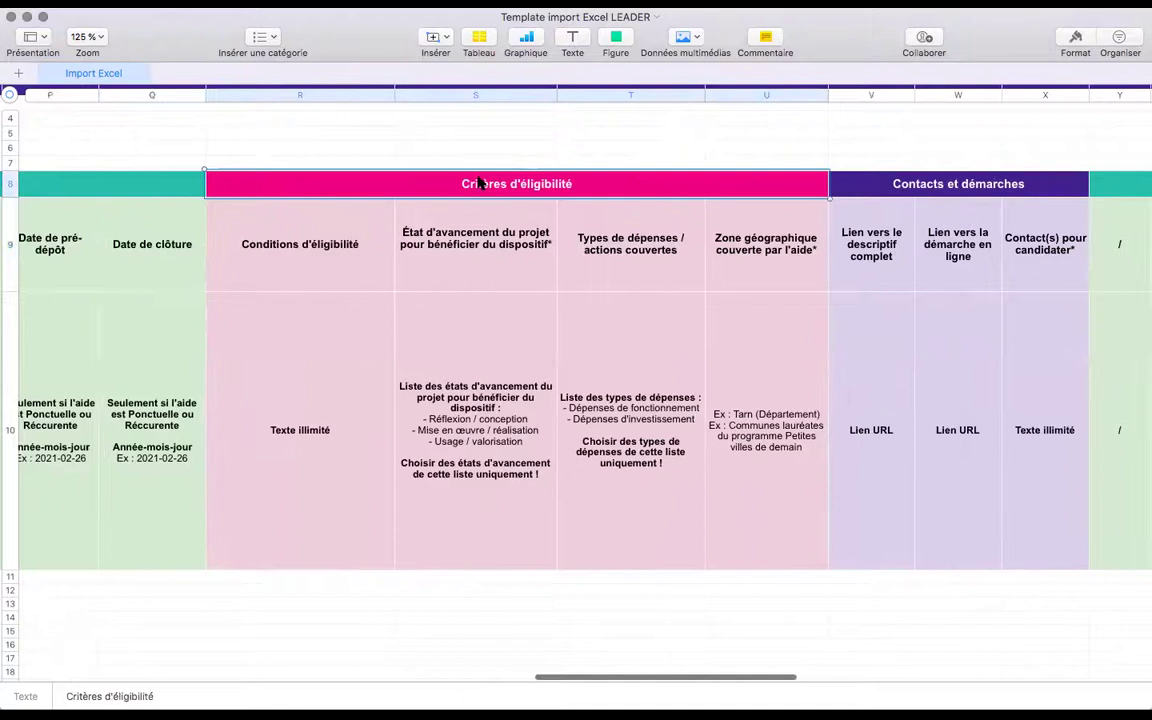
{"action": "left_click", "coordinate": [252, 285]}
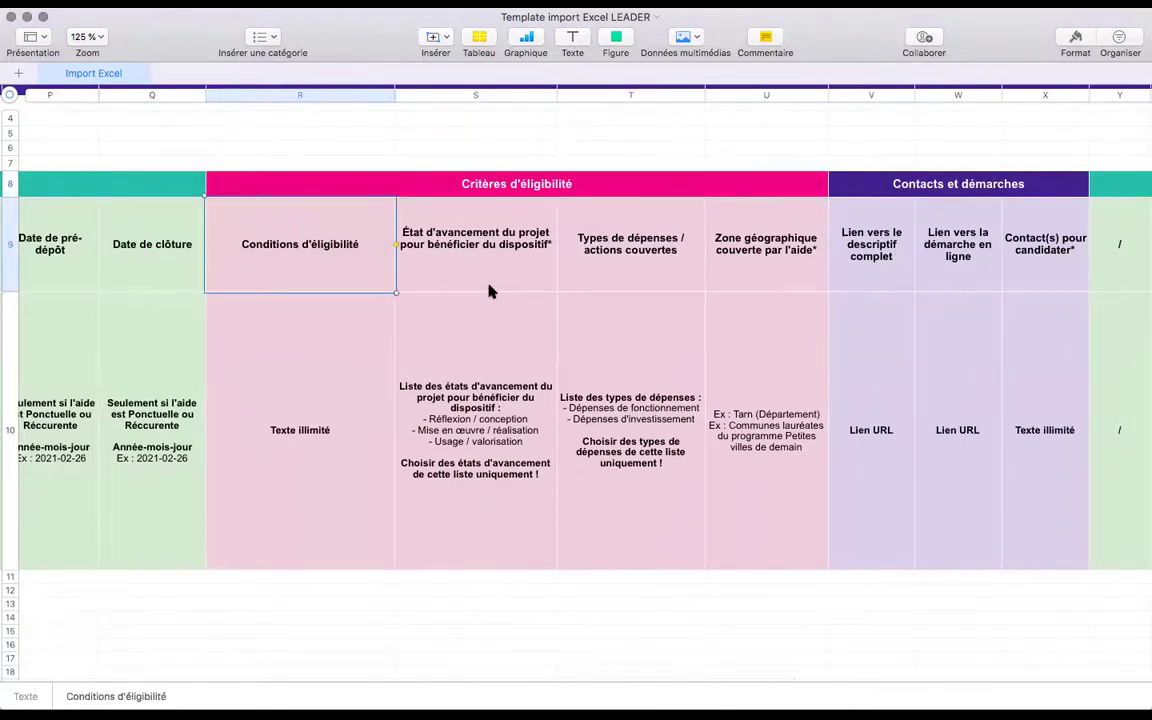
{"action": "key", "text": "Right"}
{"action": "key", "text": "Right"}
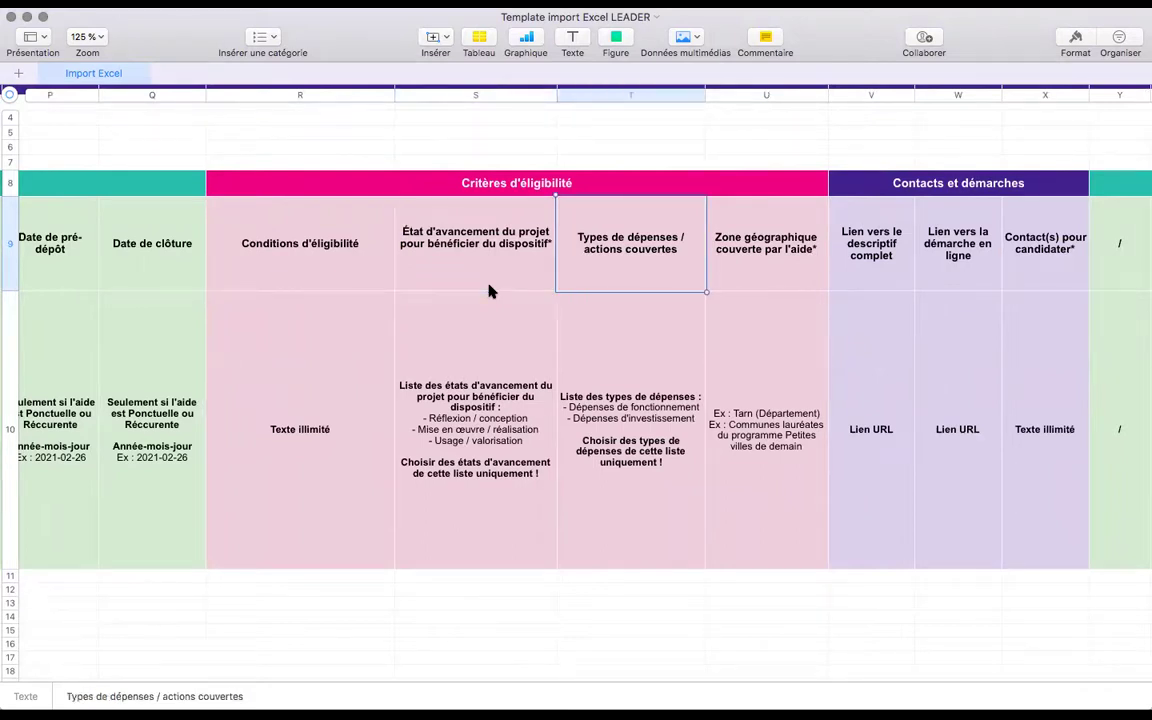
{"action": "key", "text": "Right"}
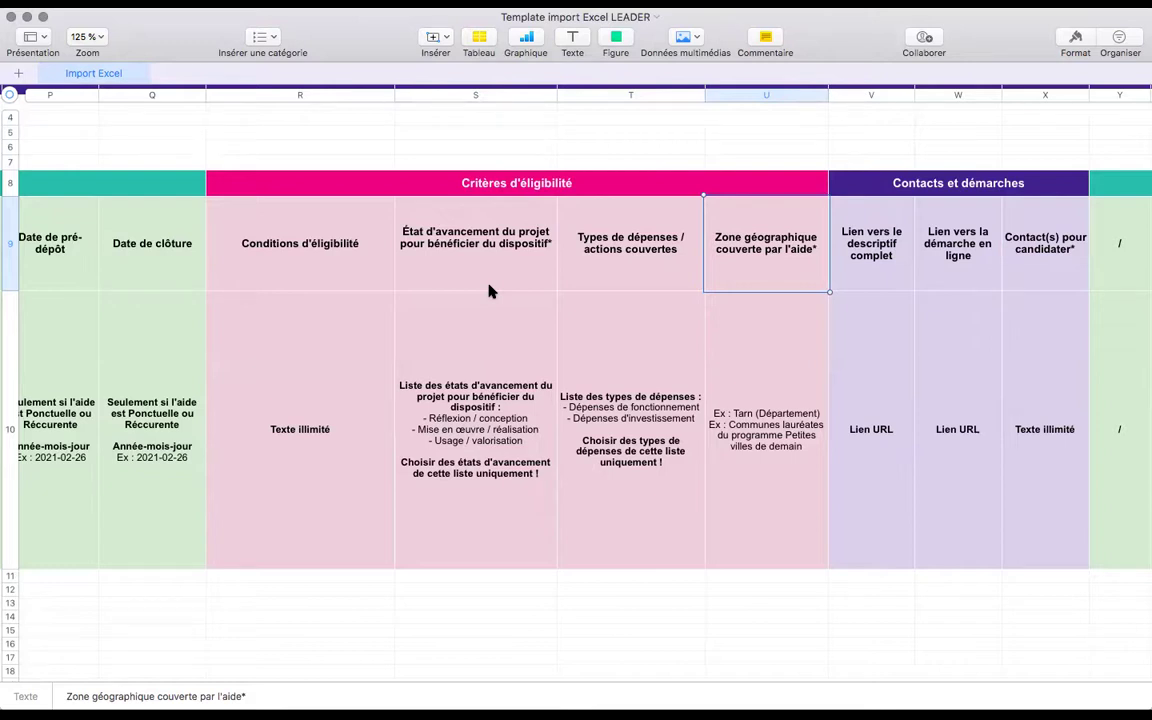
Review the Contacts et démarches headers for the full description link, online procedure link and application contacts, then return to the Présentation section
{"action": "key", "text": "Tab"}
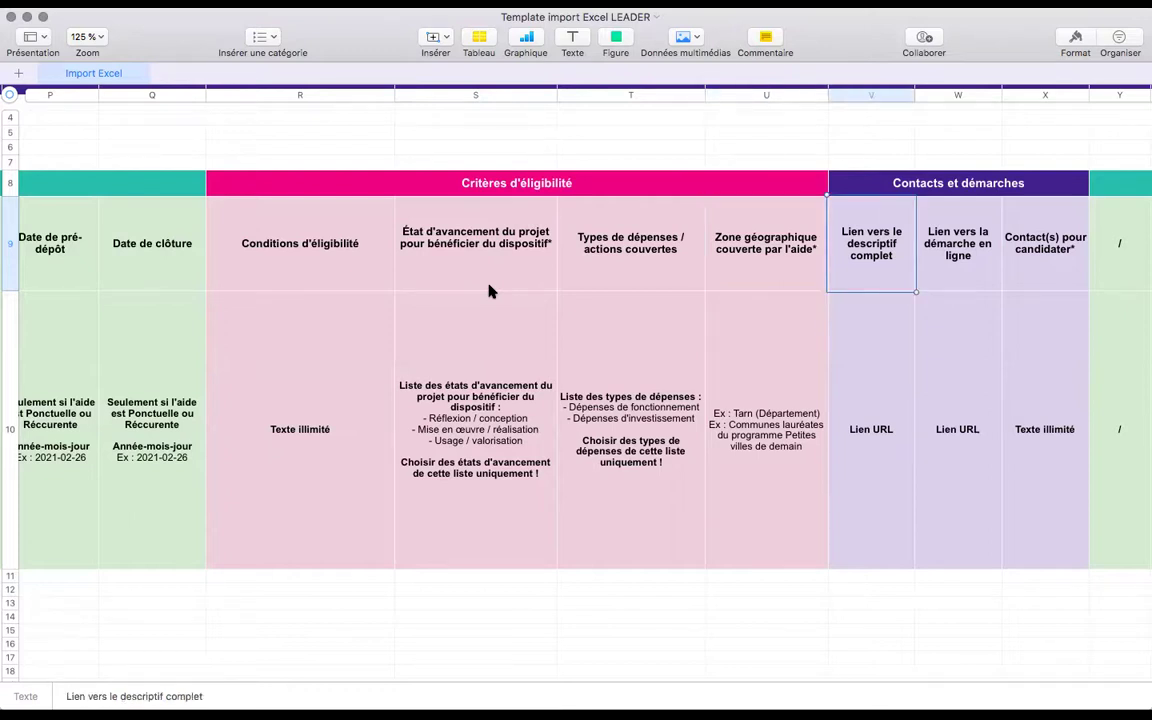
{"action": "key", "text": "Tab"}
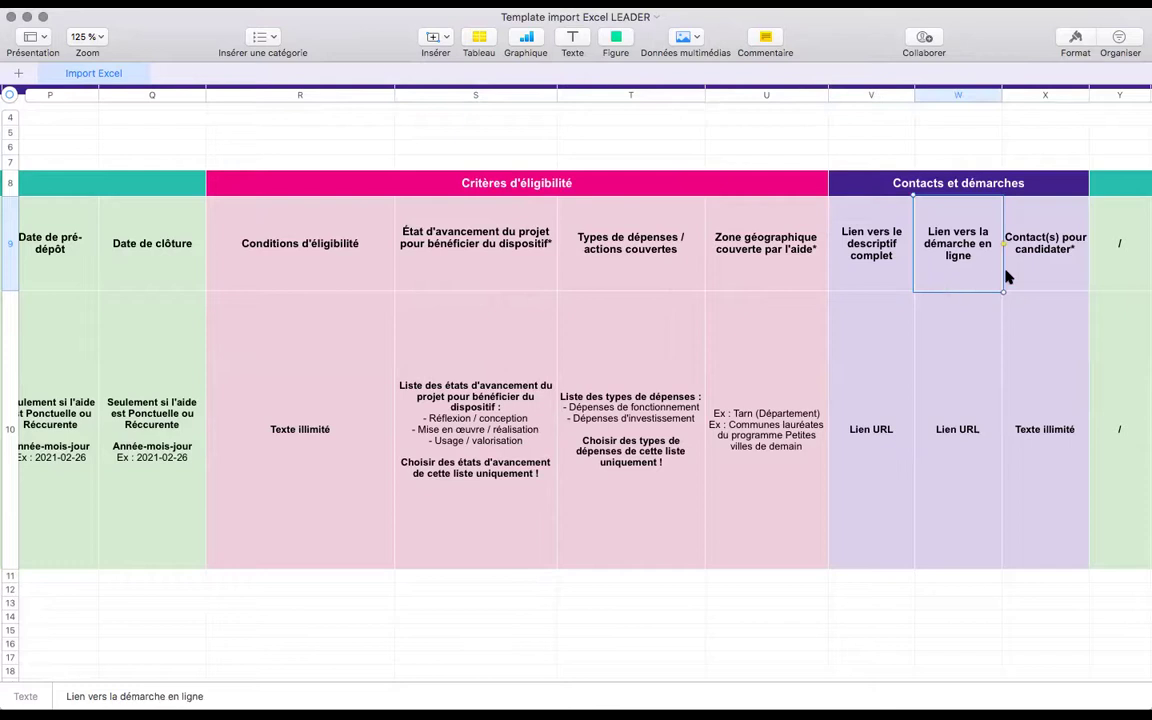
{"action": "key", "text": "Tab"}
{"action": "scroll", "coordinate": [1068, 262], "scroll_direction": "right", "scroll_amount": 5}
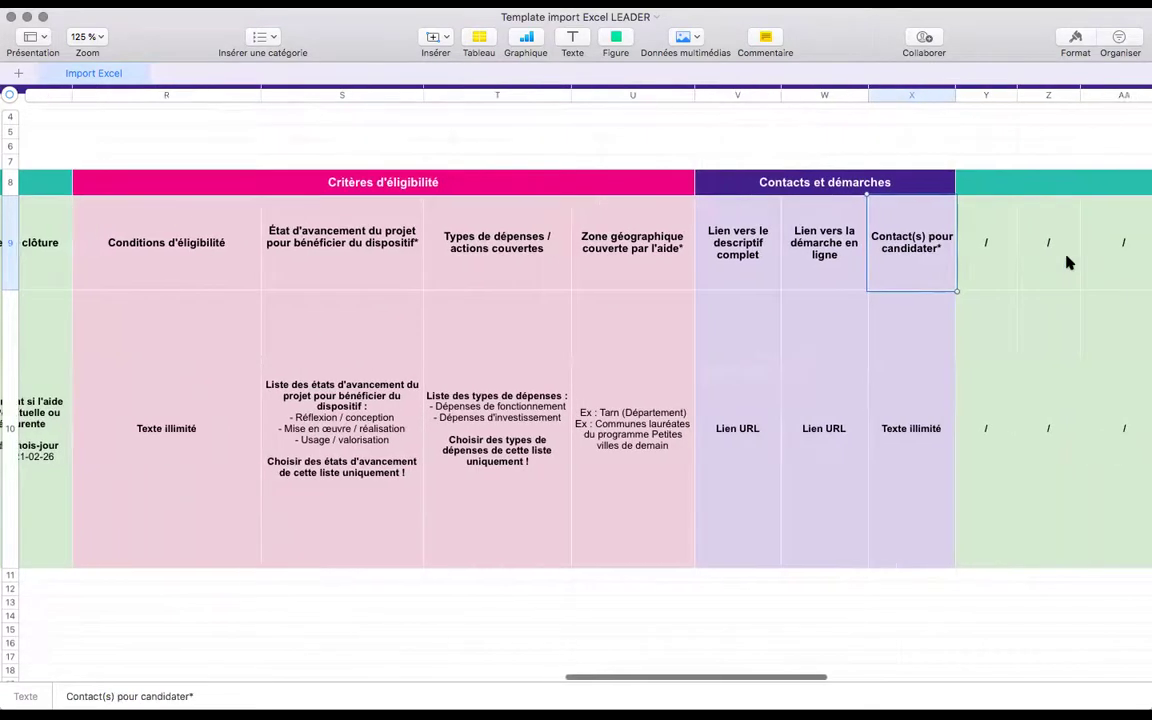
{"action": "scroll", "coordinate": [1067, 260], "scroll_direction": "left", "scroll_amount": 15}
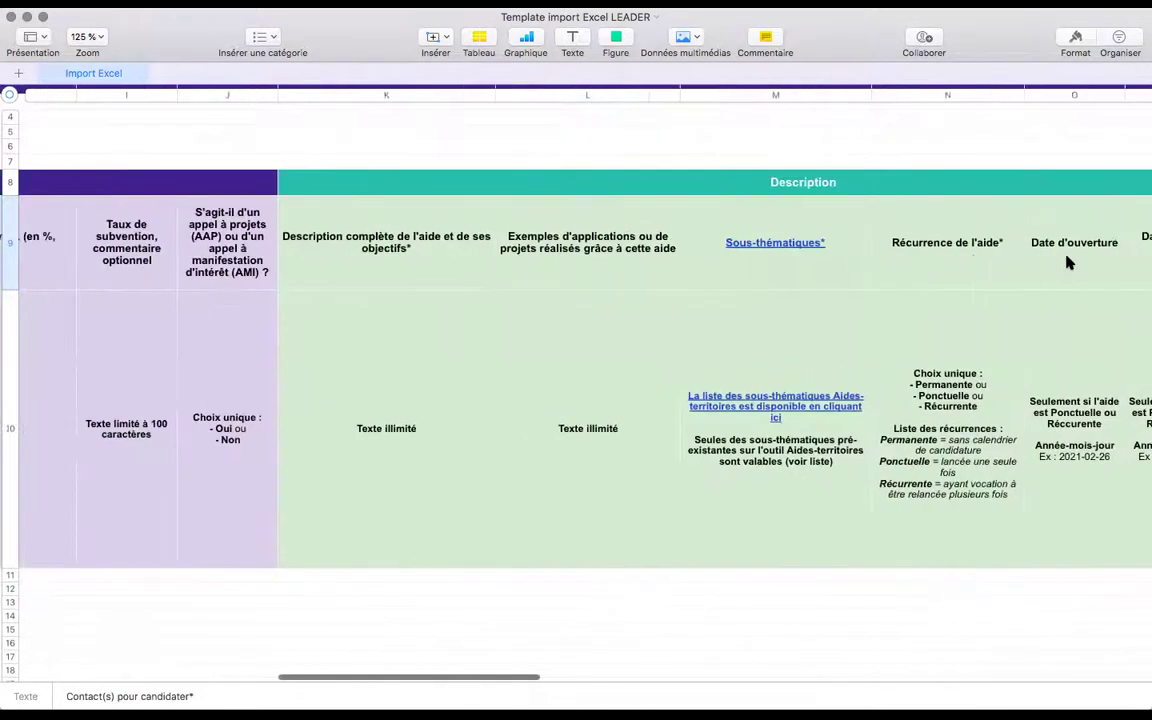
{"action": "scroll", "coordinate": [1040, 257], "scroll_direction": "left", "scroll_amount": 8}
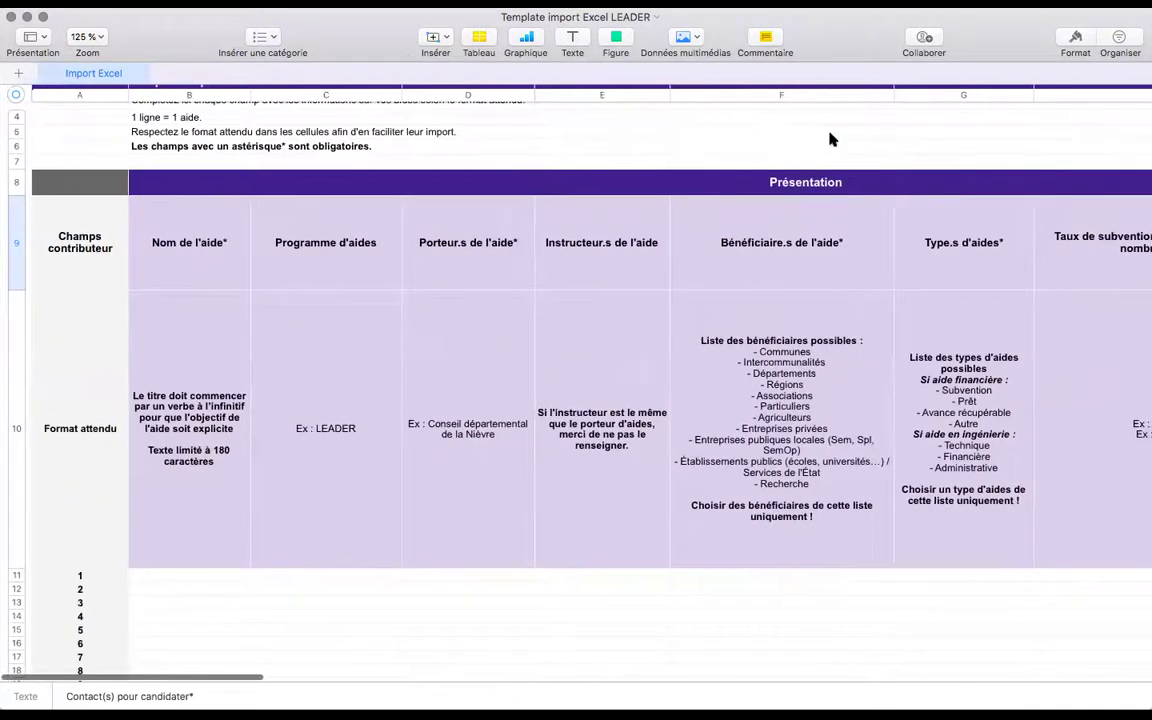